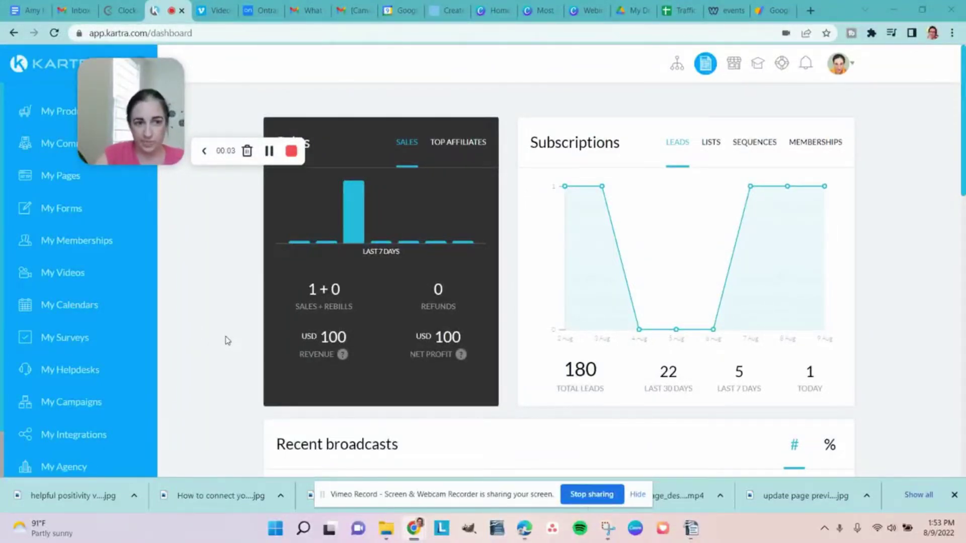
Open the Custom domains page from the profile avatar's account menu.
click(848, 68)
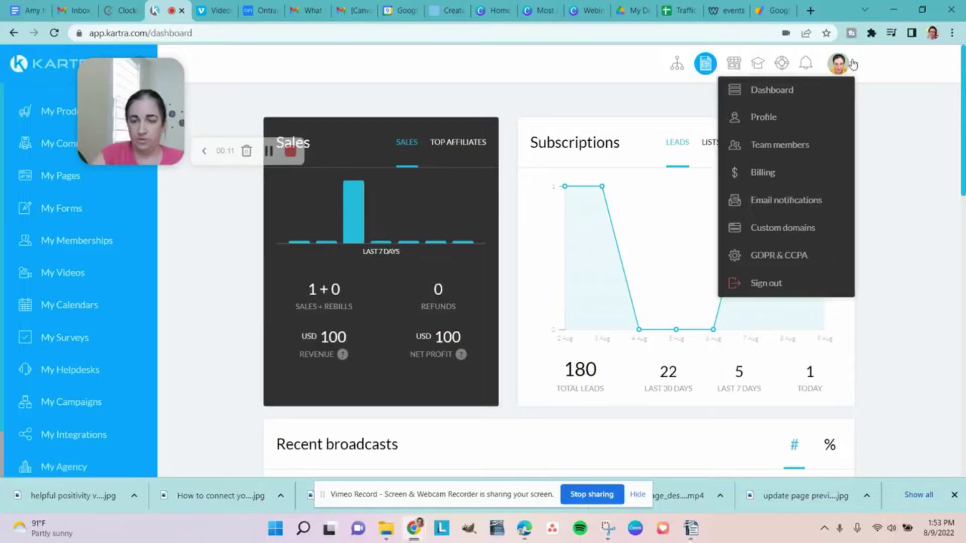
click(773, 235)
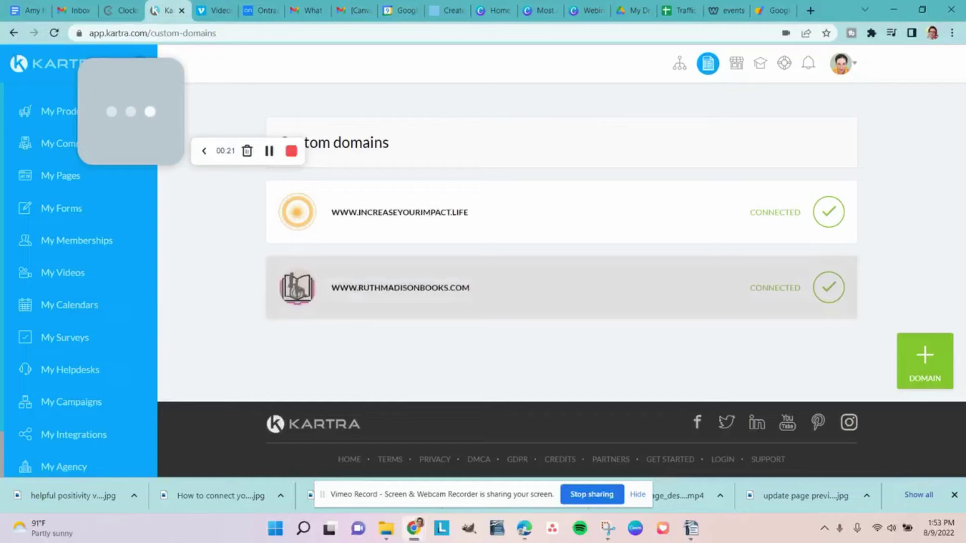
click(933, 369)
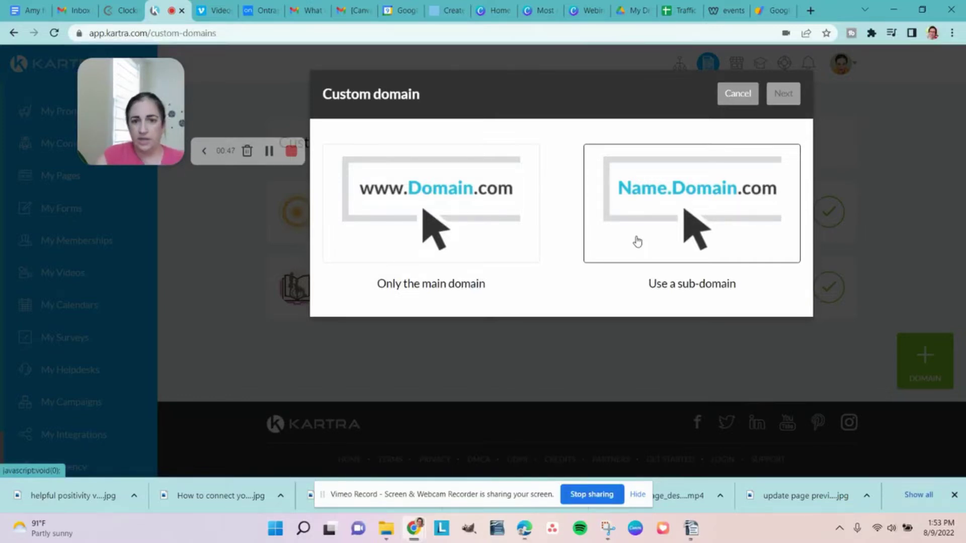
Connect only the main domain, entering siderealinsights.com, then switch to the Google Domains tab.
click(503, 213)
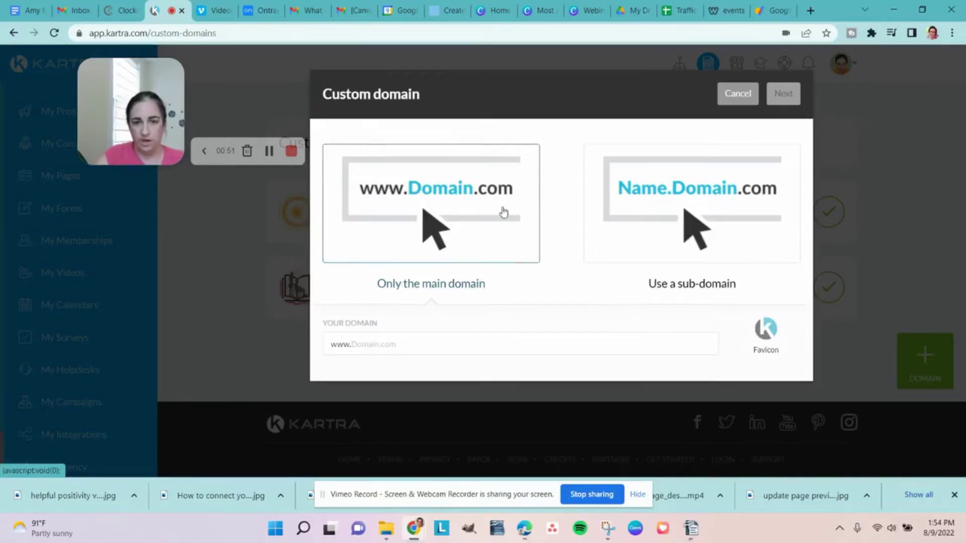
click(495, 349)
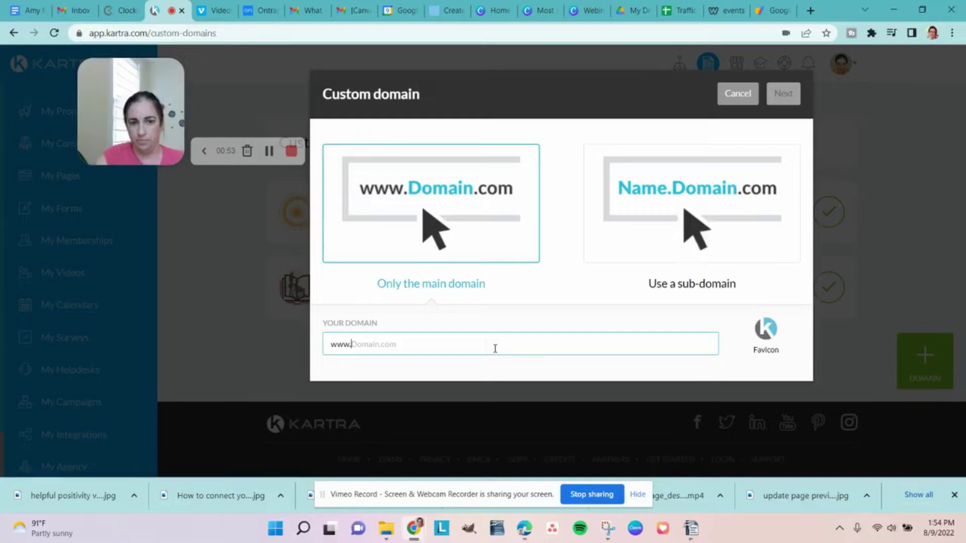
text(siderealin)
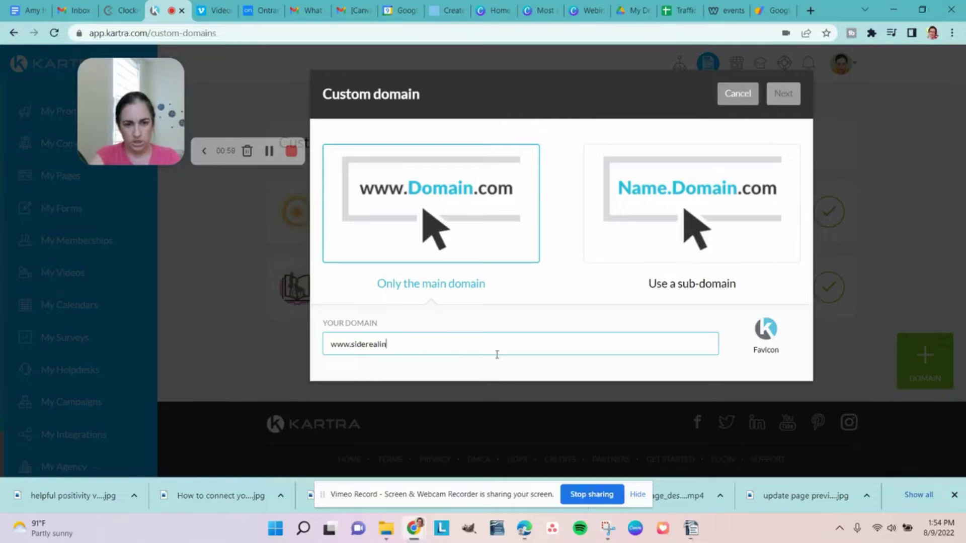
text(sights.)
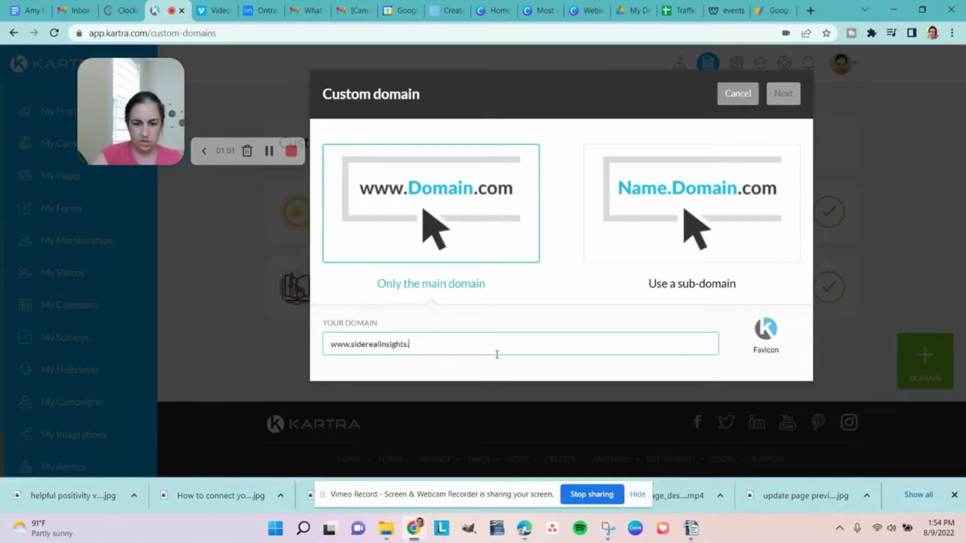
text(com)
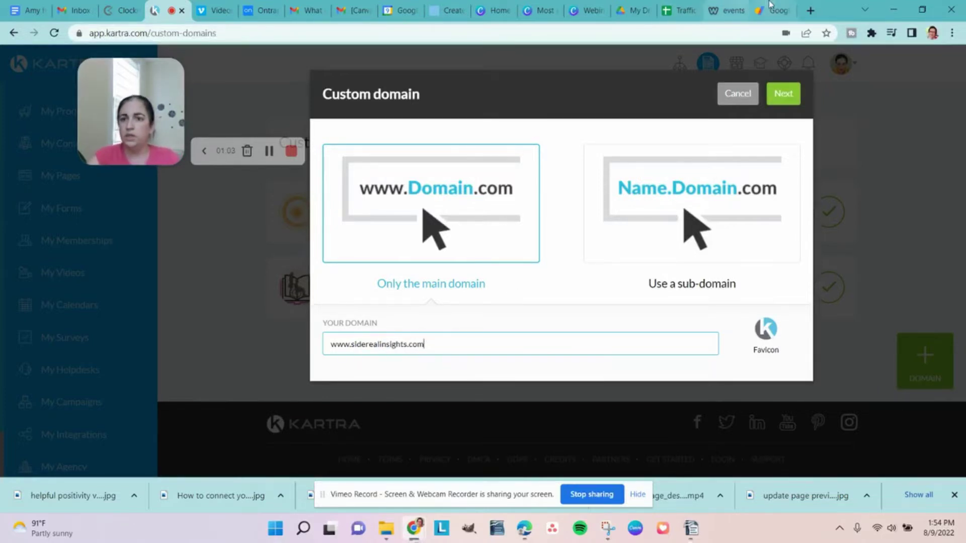
click(769, 5)
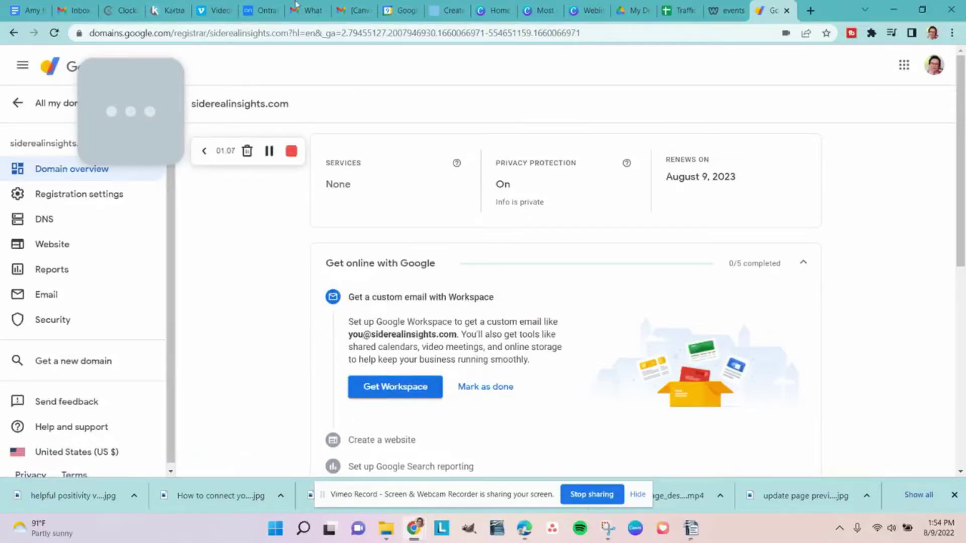
click(163, 10)
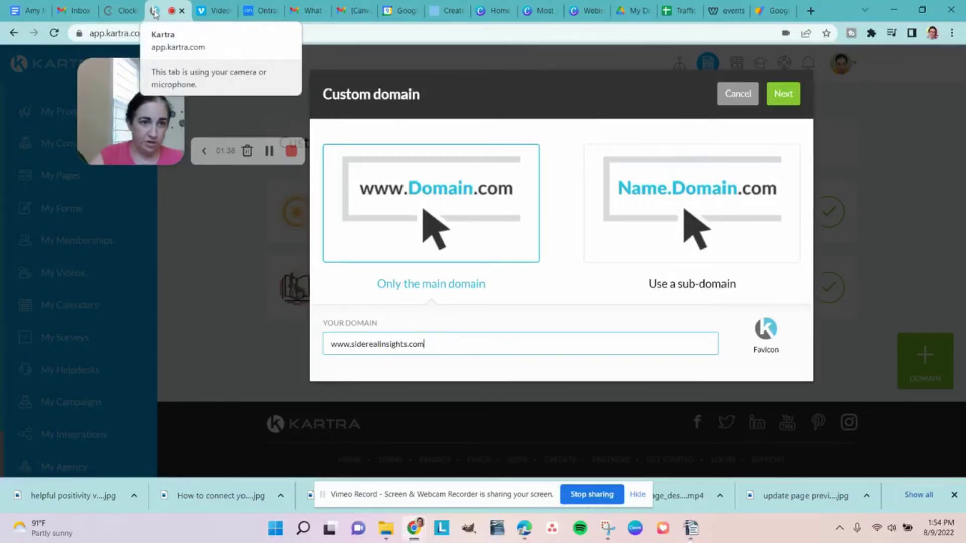
Set the favicon to the BRAND IS CRUCIAL image, cropped to a square around the B.
click(771, 336)
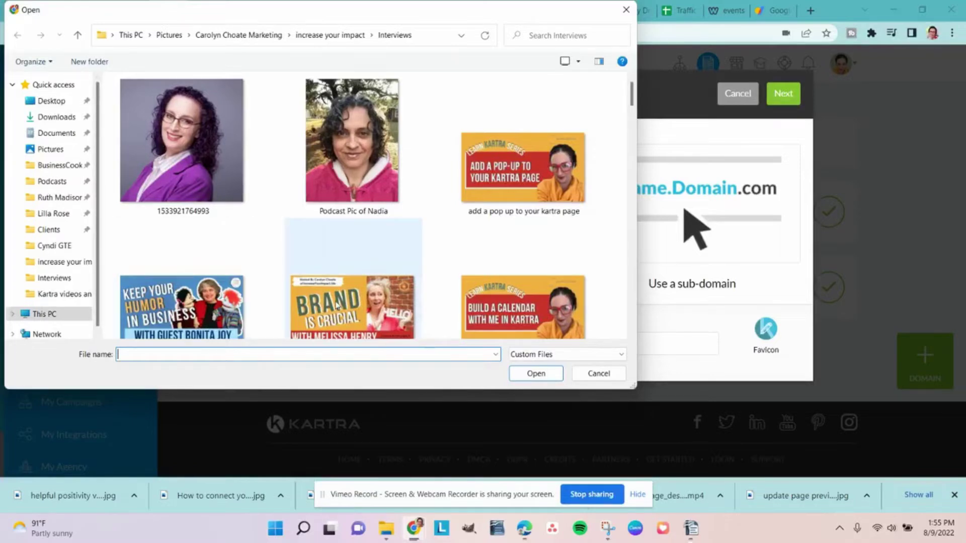
click(352, 302)
click(535, 374)
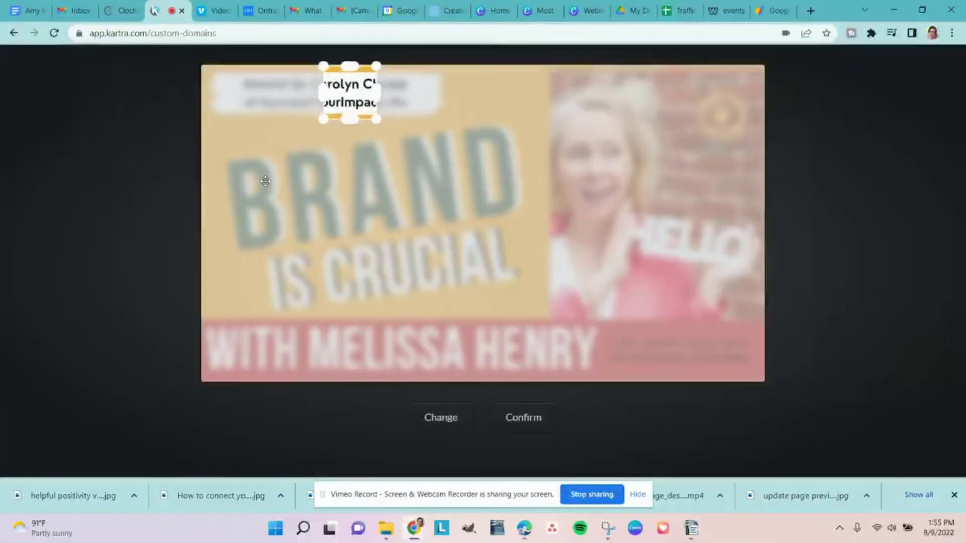
drag(362, 92, 324, 296)
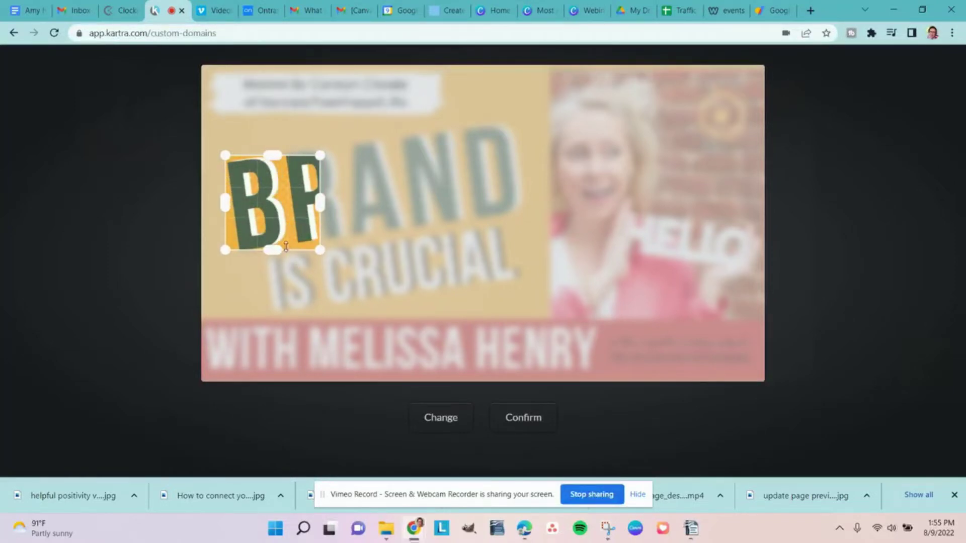
drag(295, 211, 280, 210)
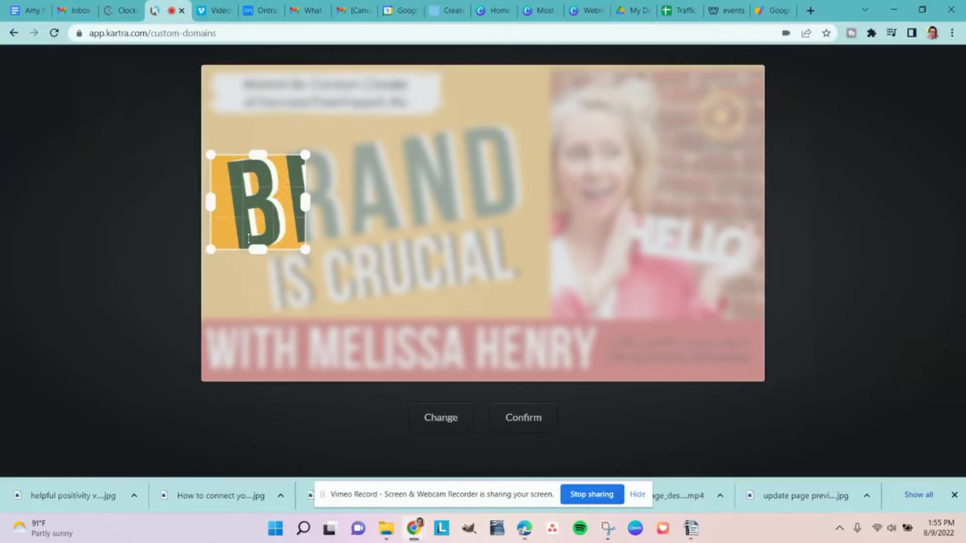
drag(258, 249, 258, 258)
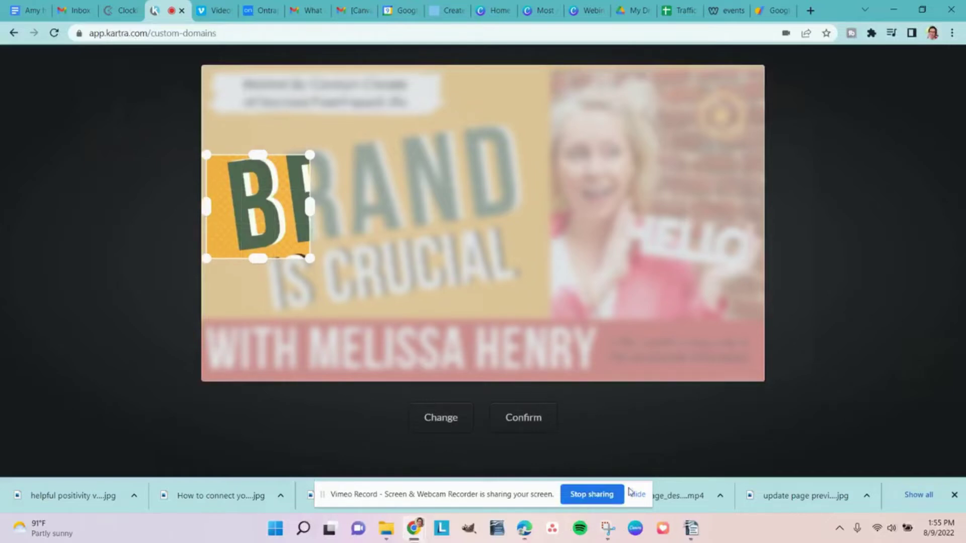
click(525, 417)
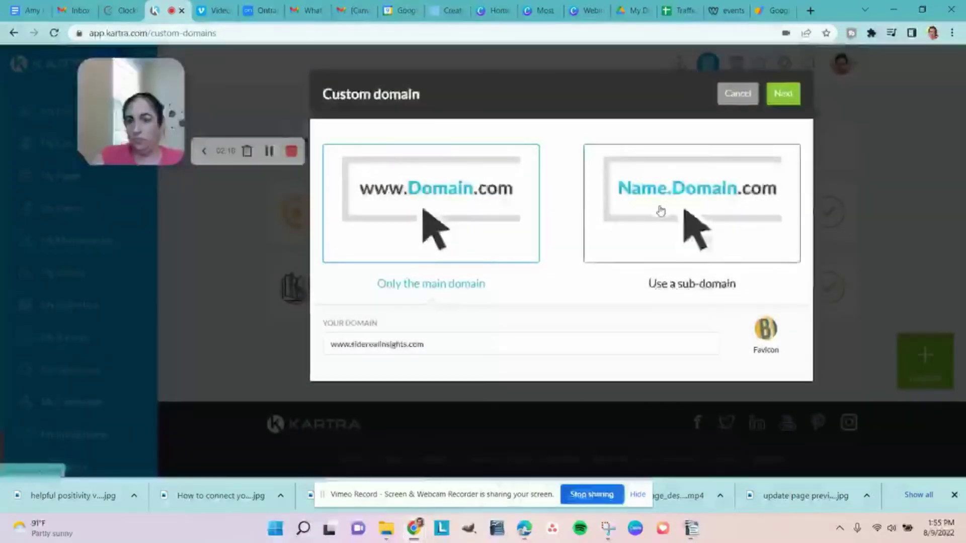
Submit the domain details and read the docs section 'Point your CNAME record to Kartra'.
click(535, 348)
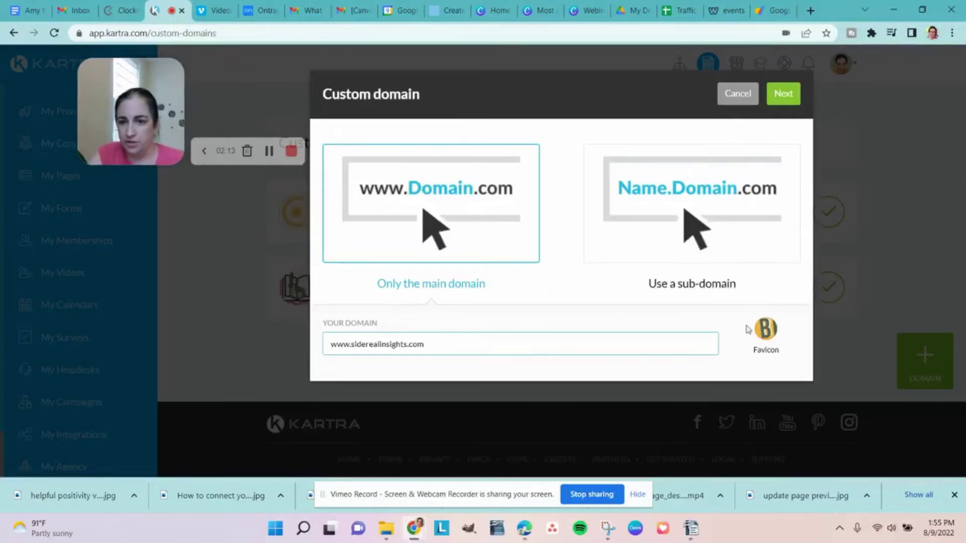
click(788, 94)
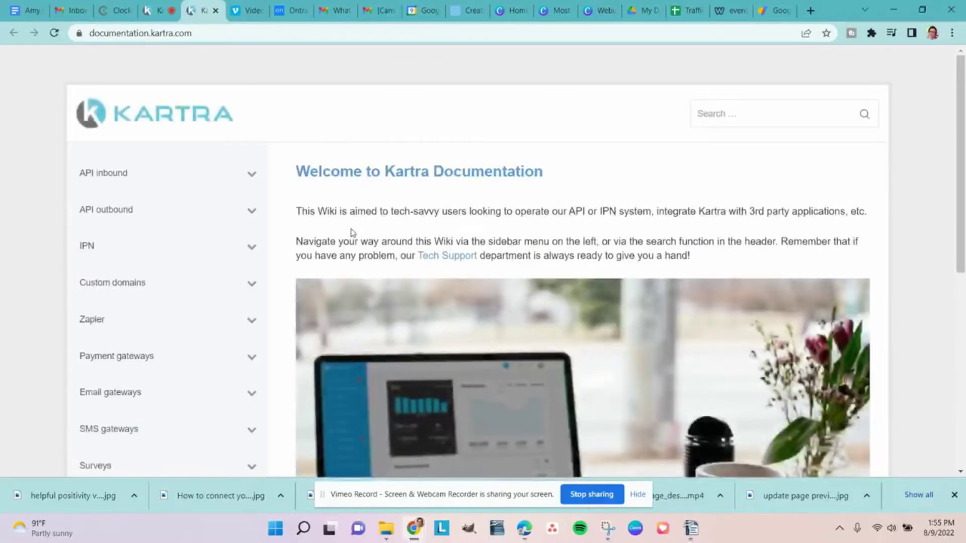
click(251, 285)
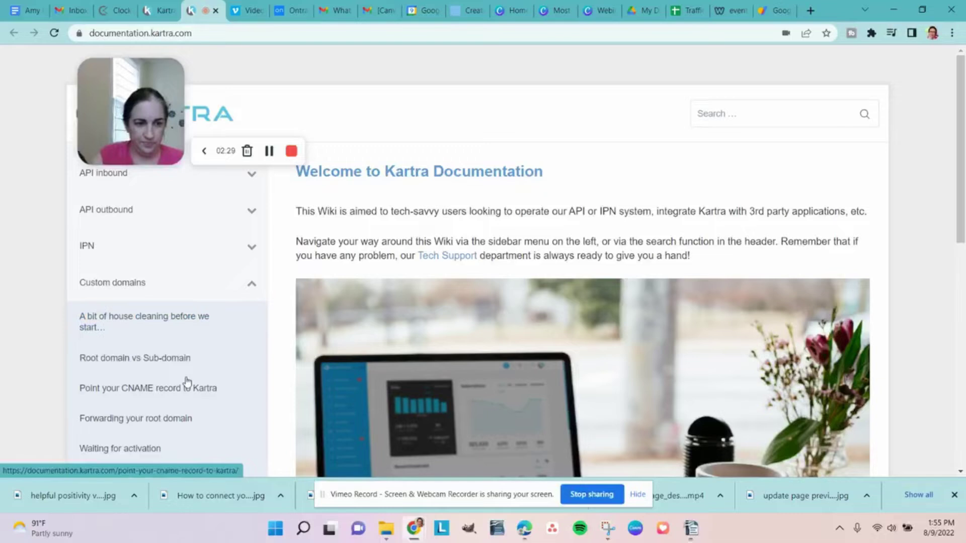
scroll(183, 383, down, 1)
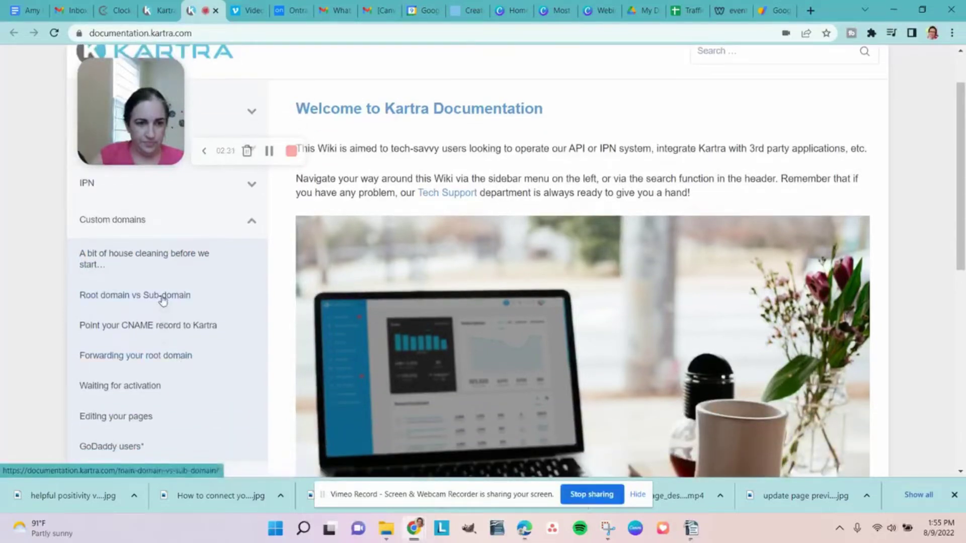
click(110, 221)
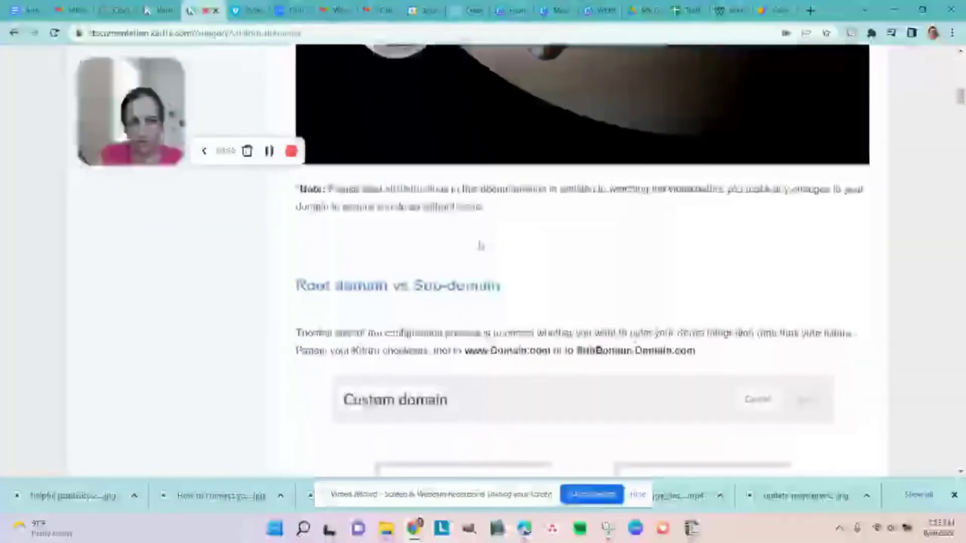
scroll(480, 247, down, 15)
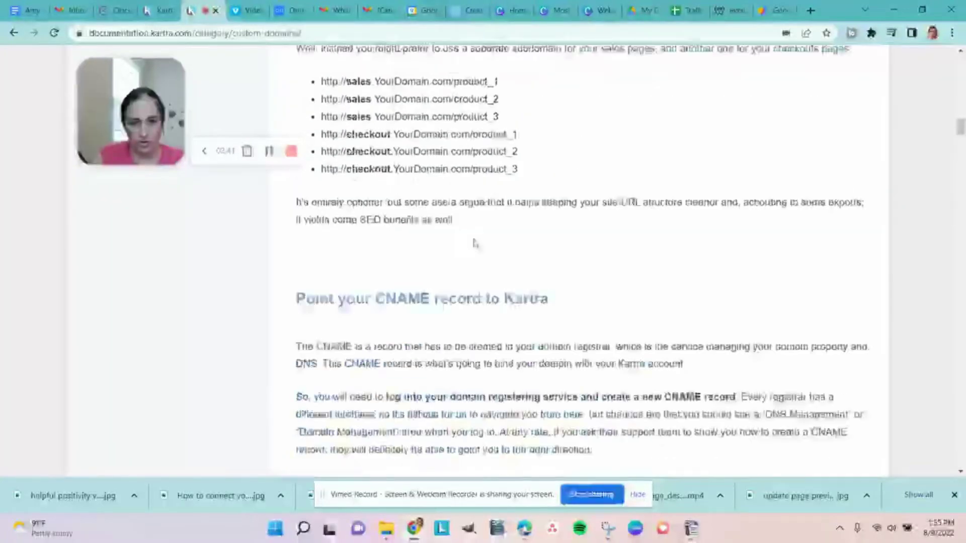
scroll(475, 243, down, 3)
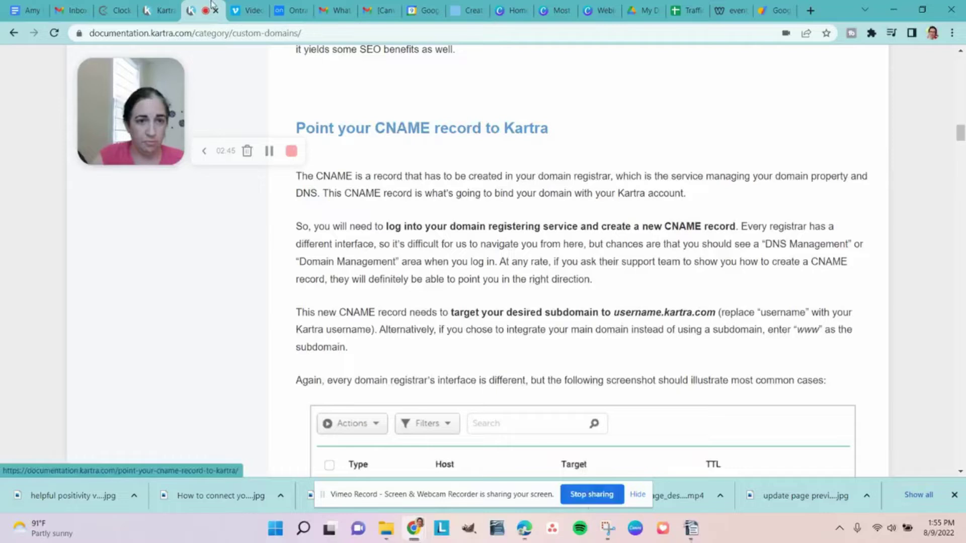
click(158, 10)
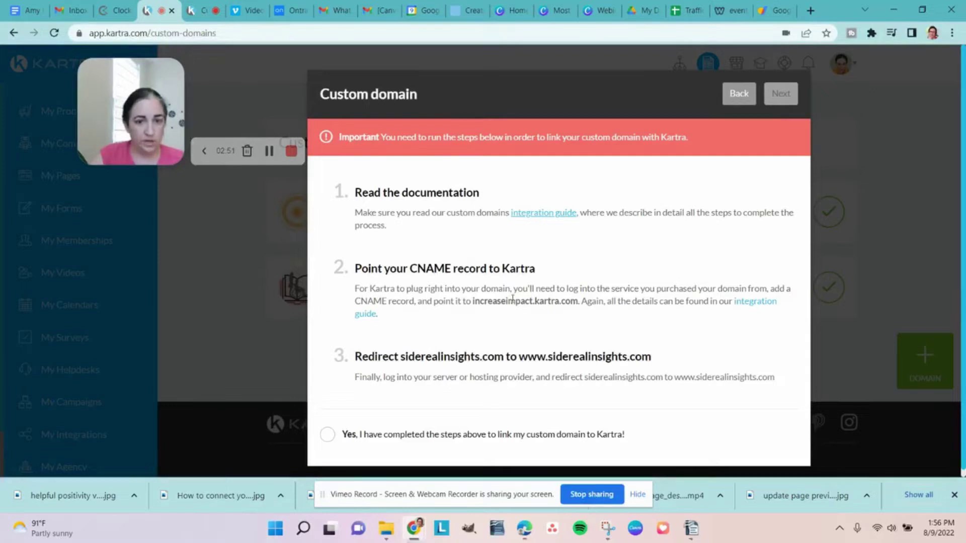
Copy the CNAME target increaseimpact.kartra.com from step 2 and go to Google Domains.
drag(474, 301, 576, 300)
right_click(574, 300)
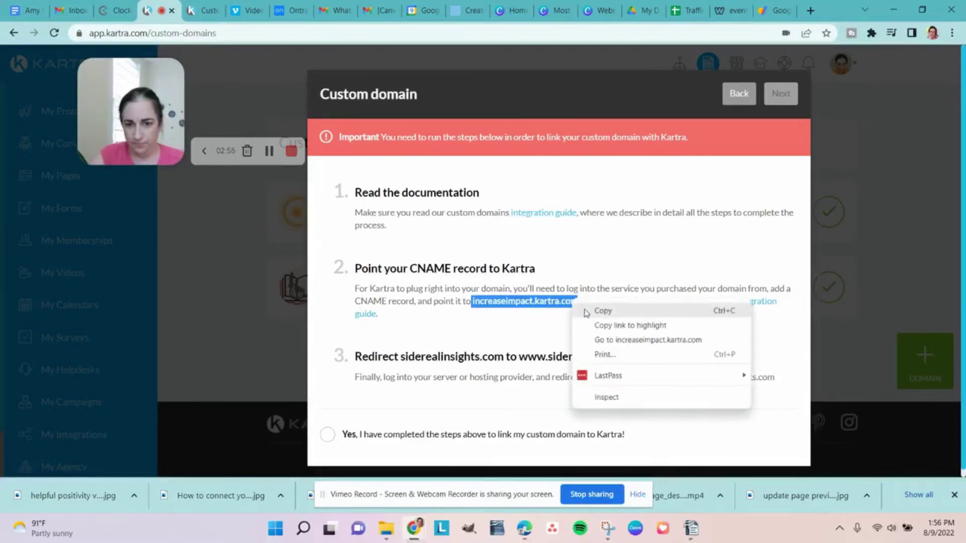
click(586, 311)
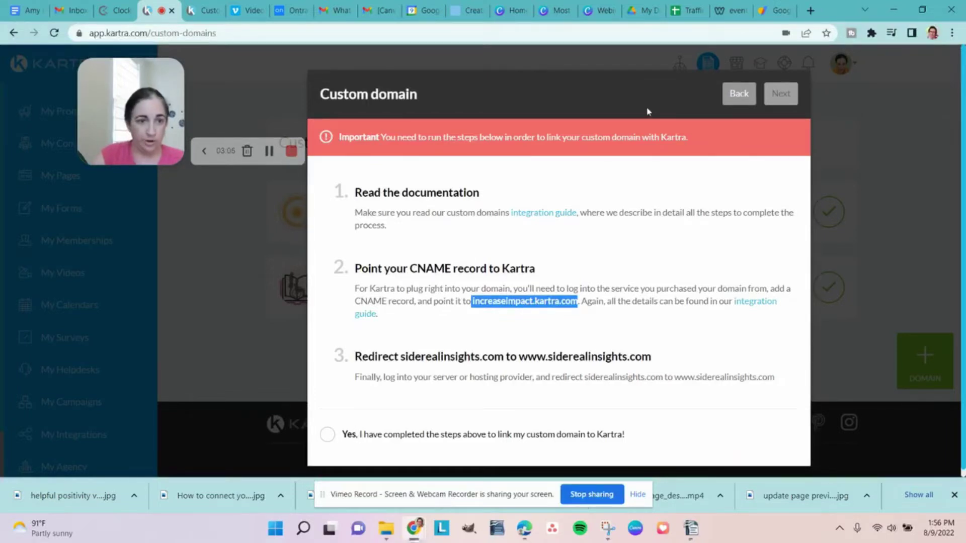
click(780, 6)
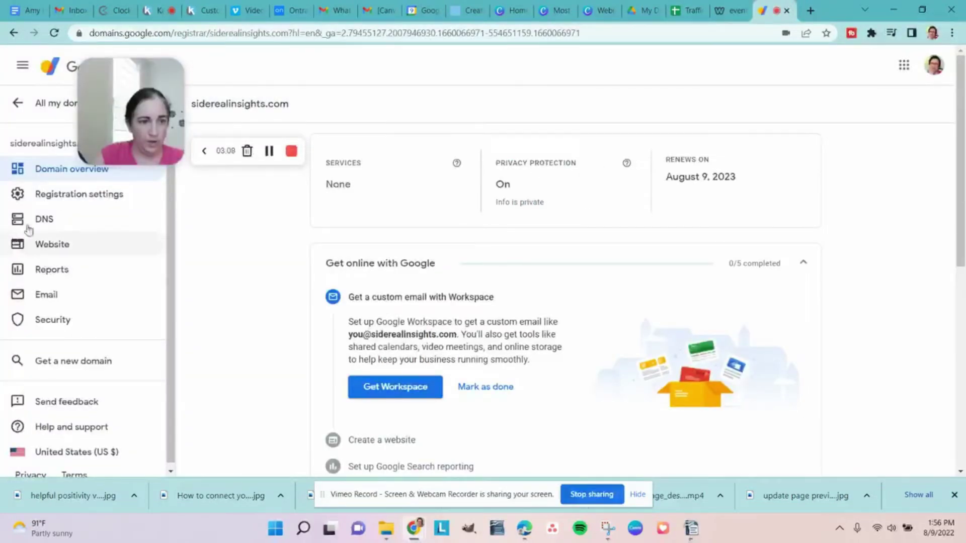
Open DNS settings for siderealinsights.com and prepare a custom record row.
click(42, 221)
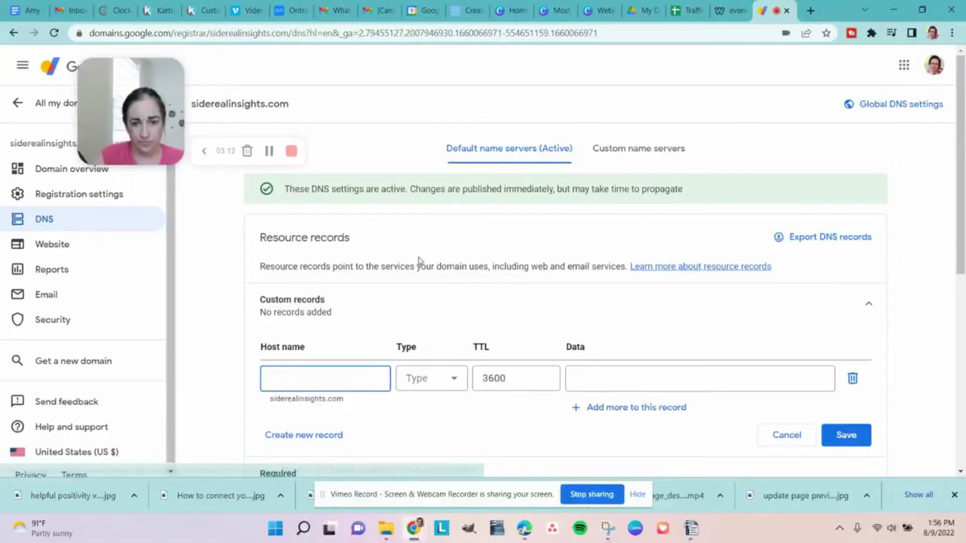
scroll(424, 264, down, 3)
click(317, 246)
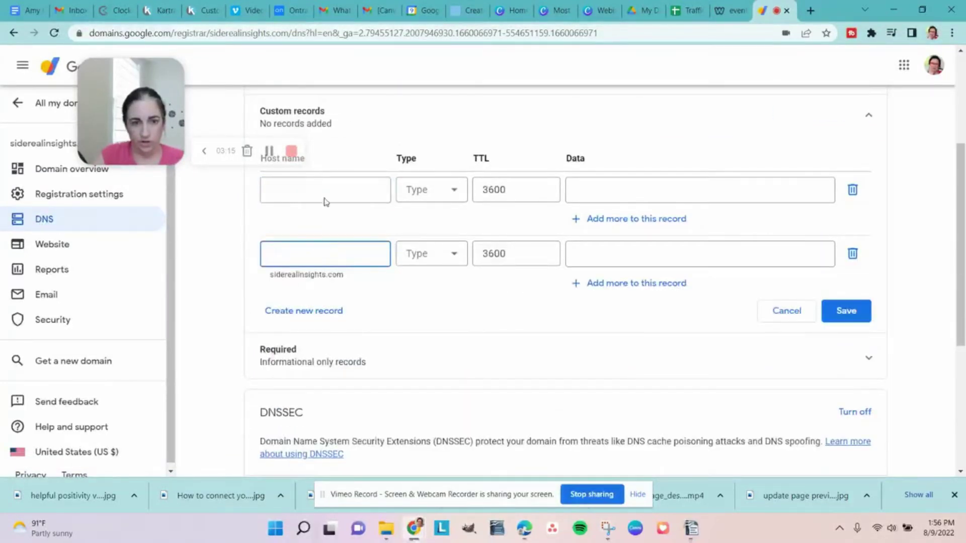
click(853, 253)
scroll(351, 243, up, 2)
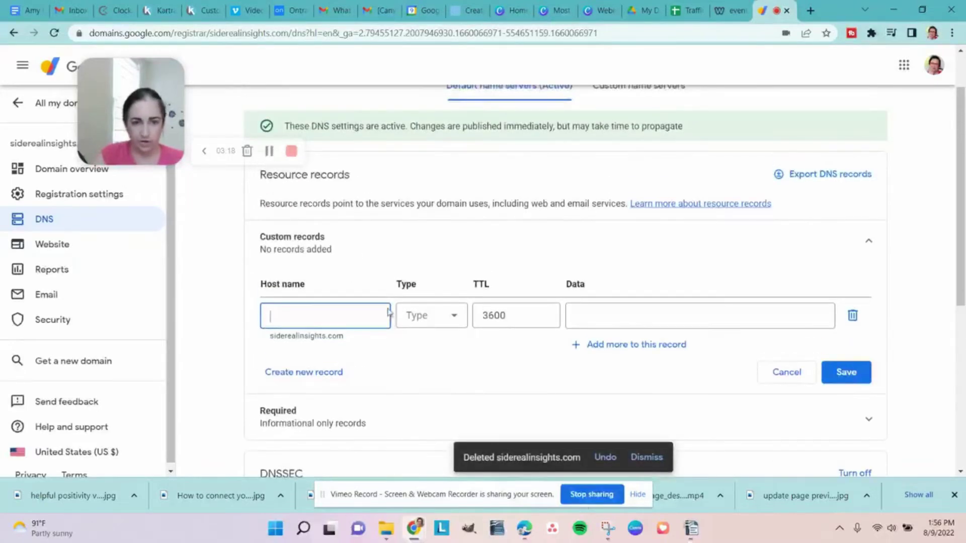
Fill the custom record with host www, type CNAME, data increaseimpact.kartra.com.
text(cname)
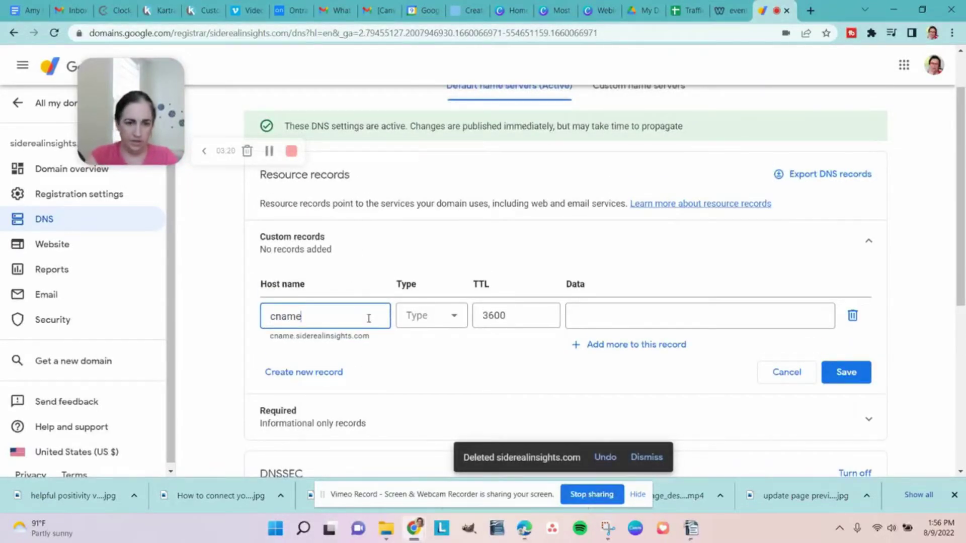
key(BackSpace)
key(BackSpace)
key(BackSpace)
key(BackSpace)
key(BackSpace)
text(www.)
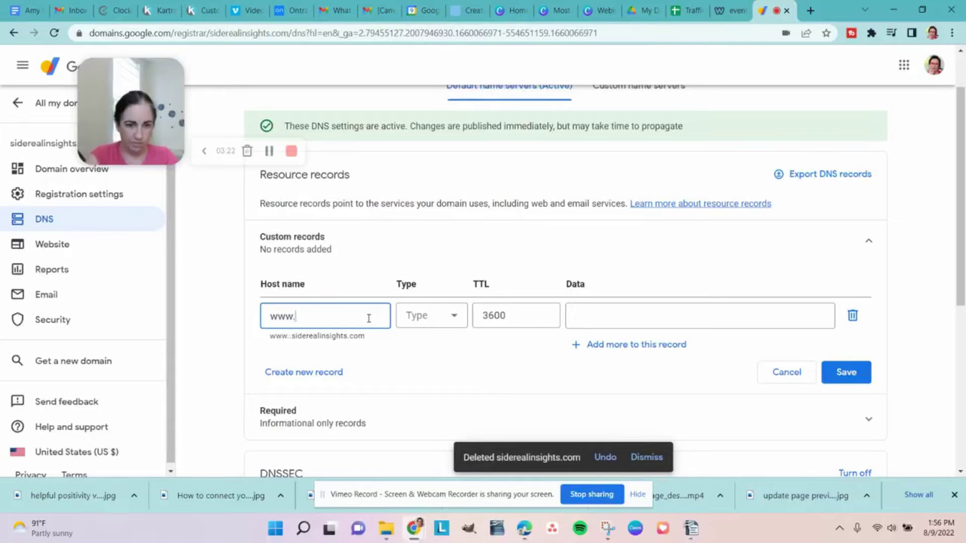
key(BackSpace)
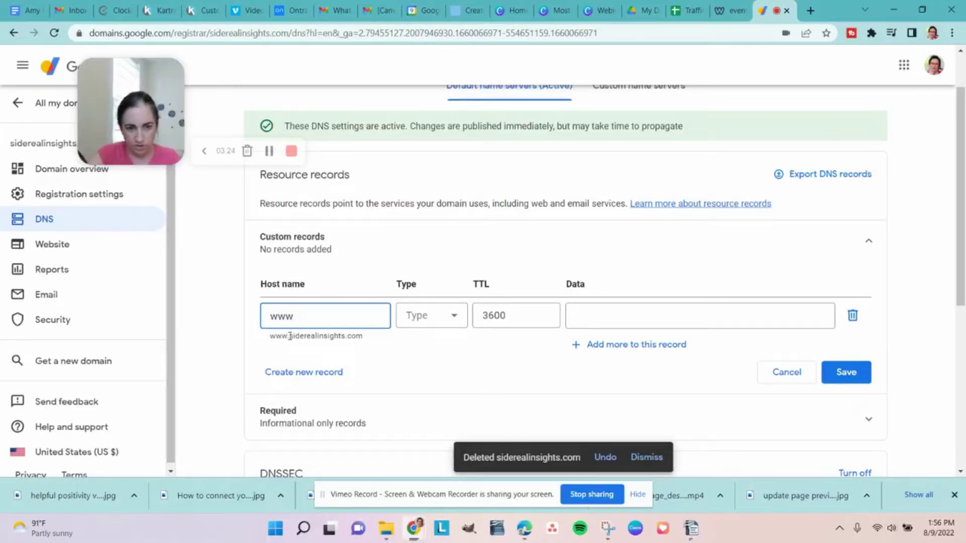
click(425, 325)
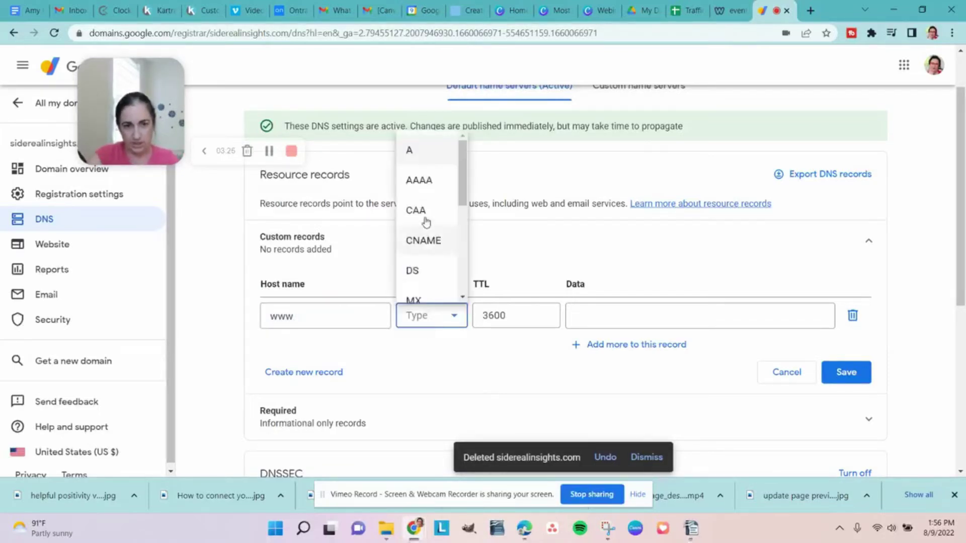
click(425, 241)
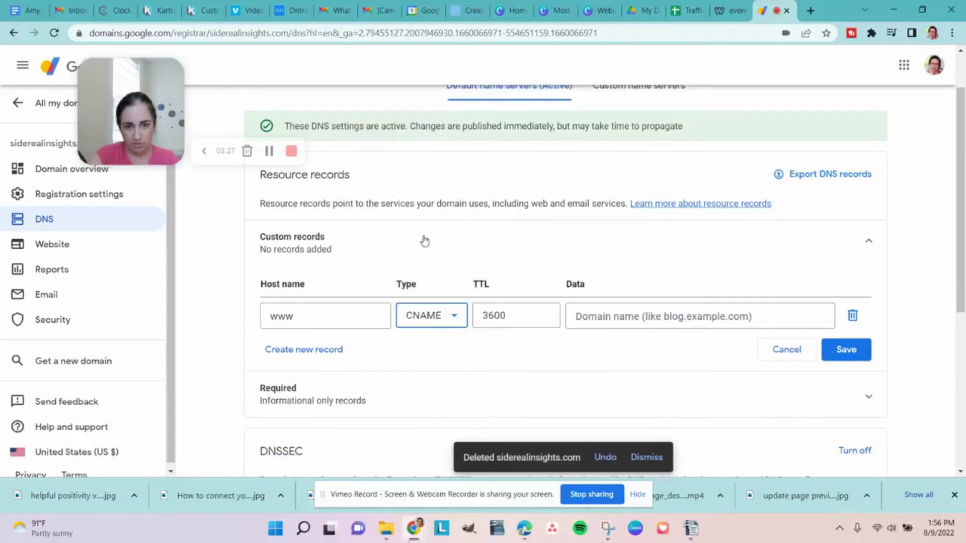
click(631, 316)
key(ctrl+v)
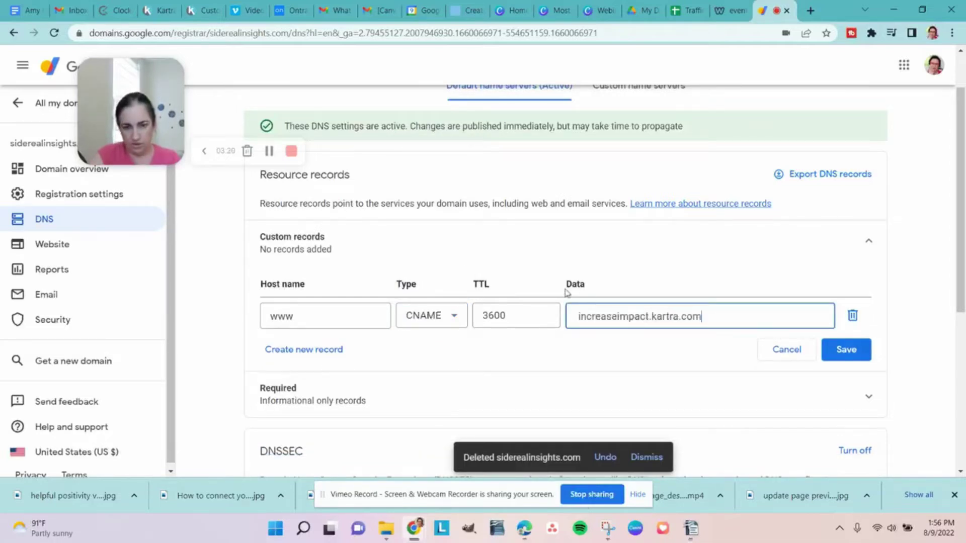
Delete the empty extra row and save the www CNAME record with 1 hour TTL.
click(529, 266)
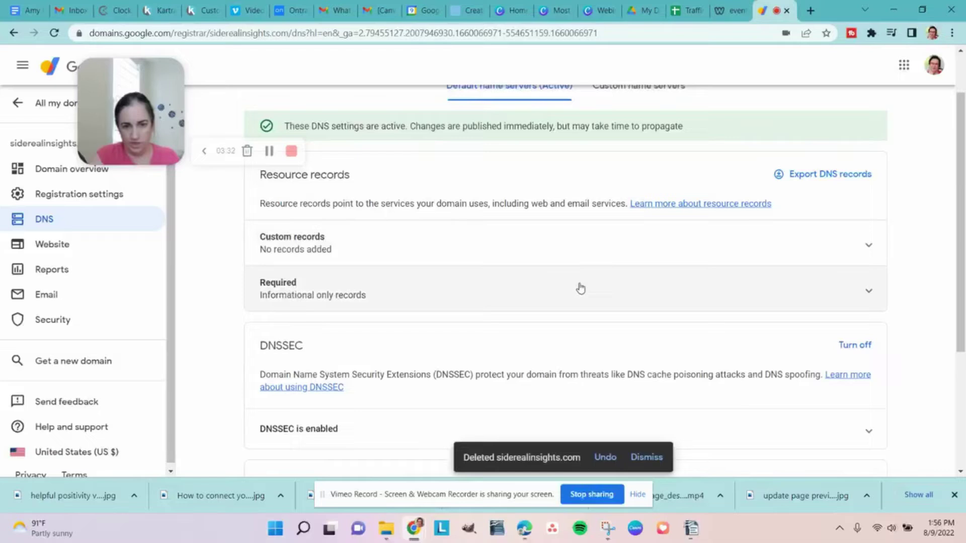
scroll(567, 335, up, 1)
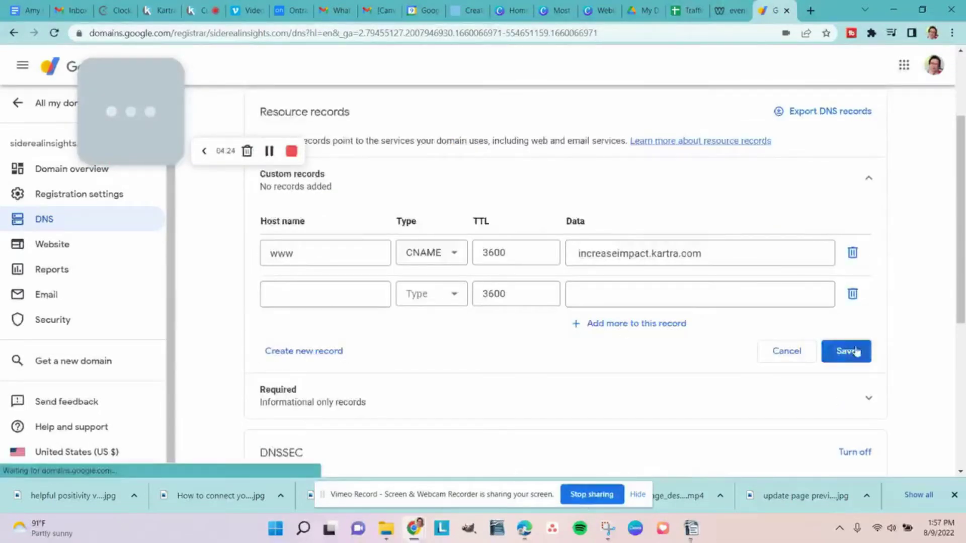
click(856, 352)
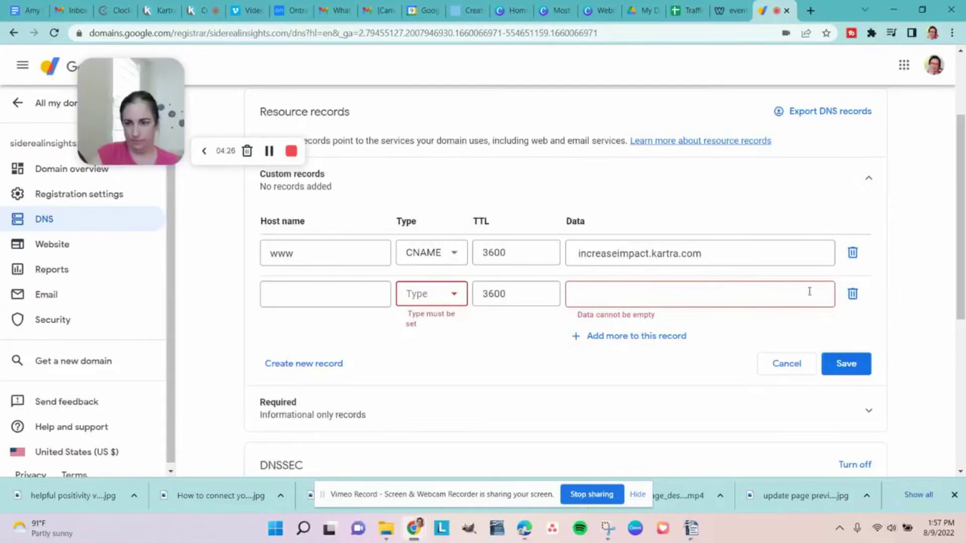
click(853, 295)
click(861, 310)
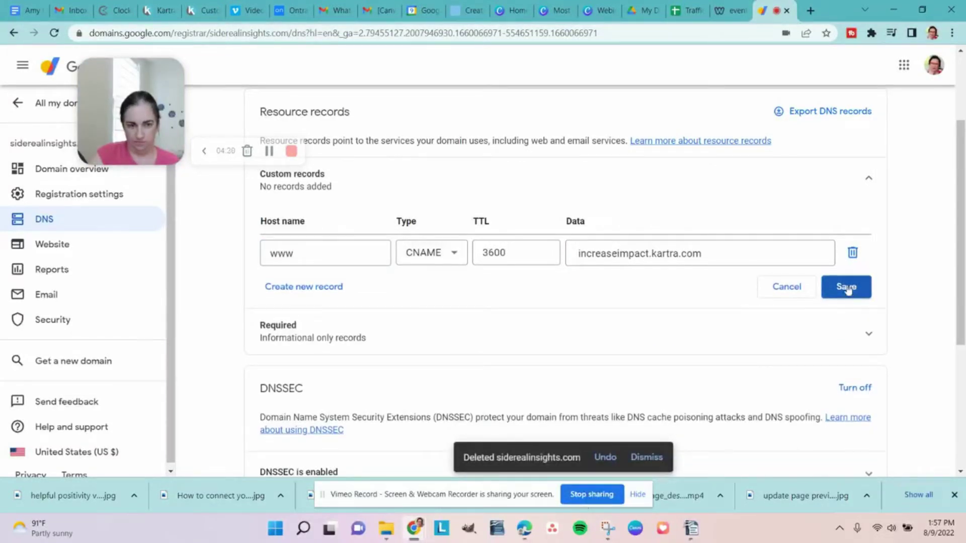
click(847, 288)
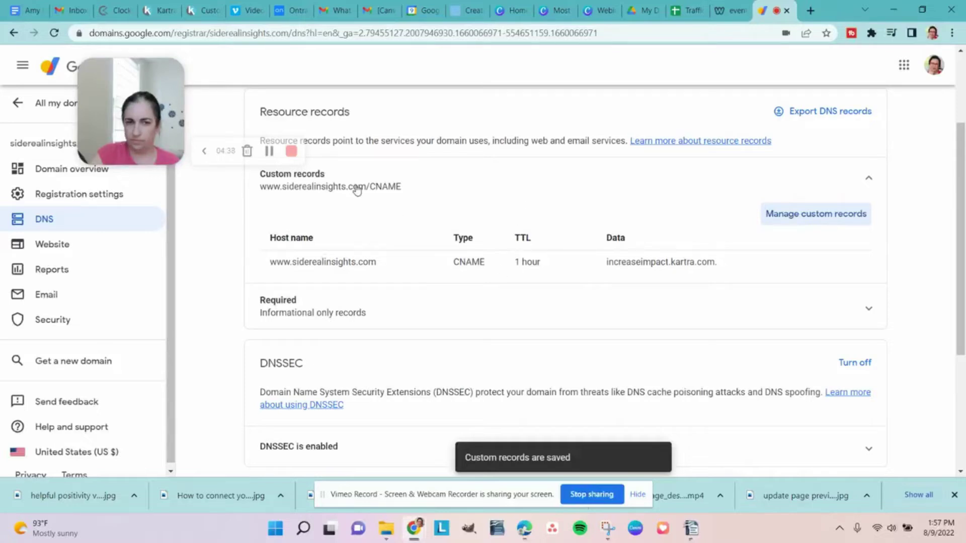
scroll(357, 190, down, 2)
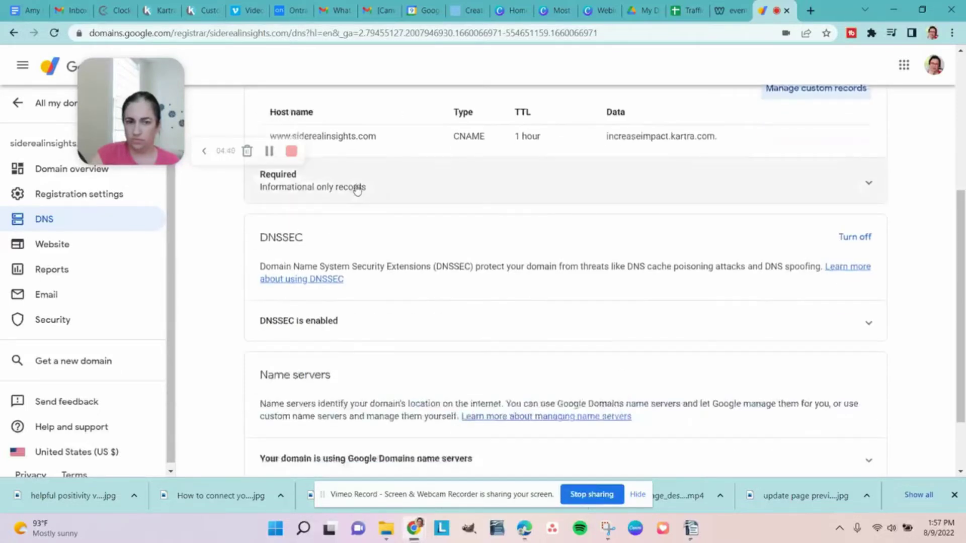
click(160, 9)
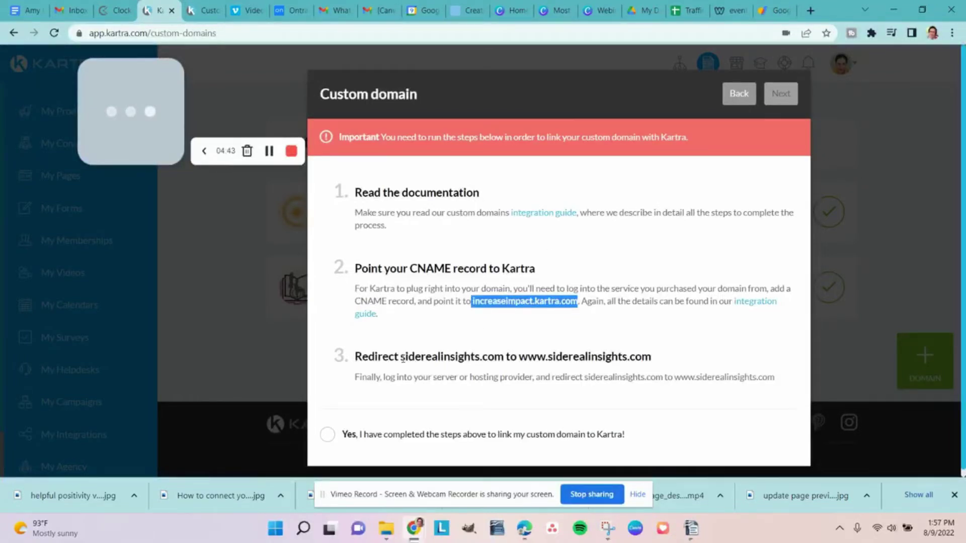
Select siderealinsights.com in Kartra's redirect step, then view Google Domains' Website page.
drag(402, 358, 504, 358)
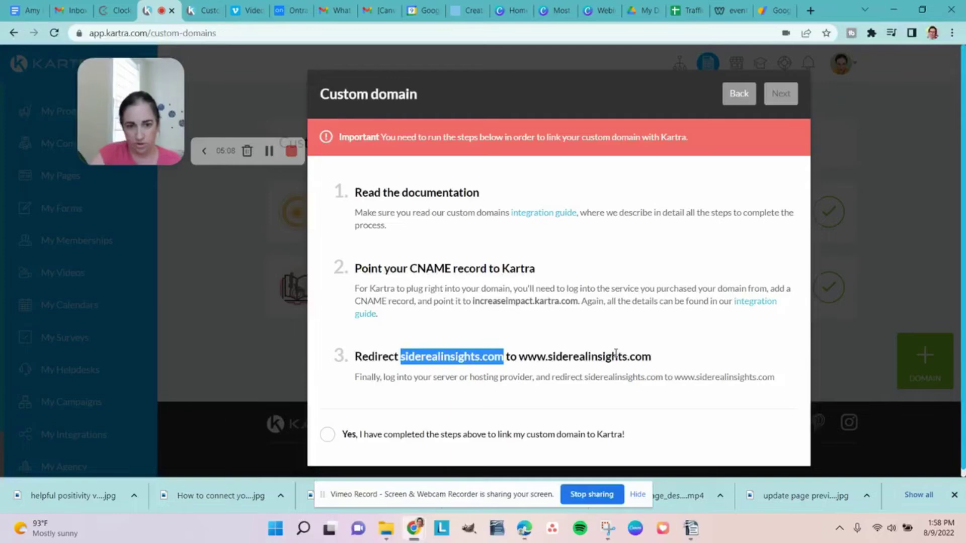
click(779, 9)
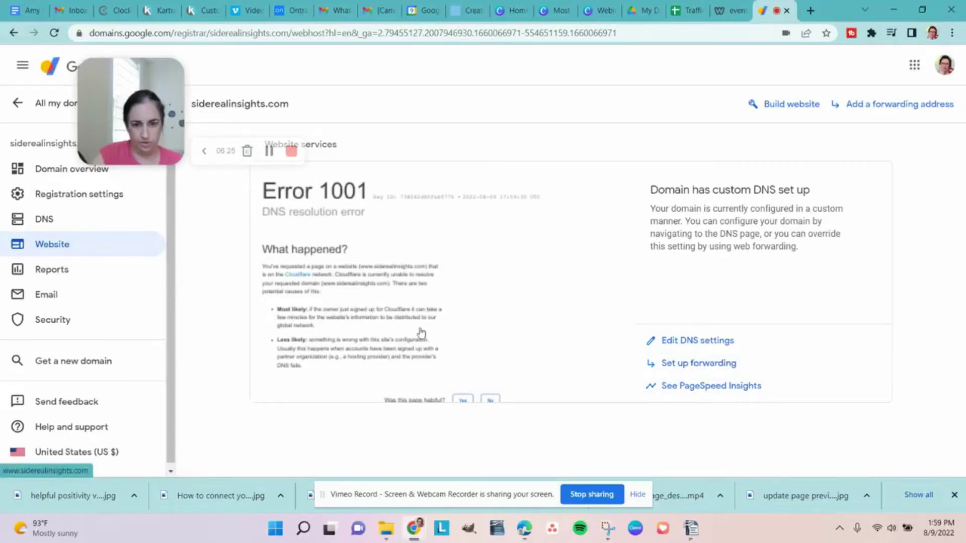
click(702, 363)
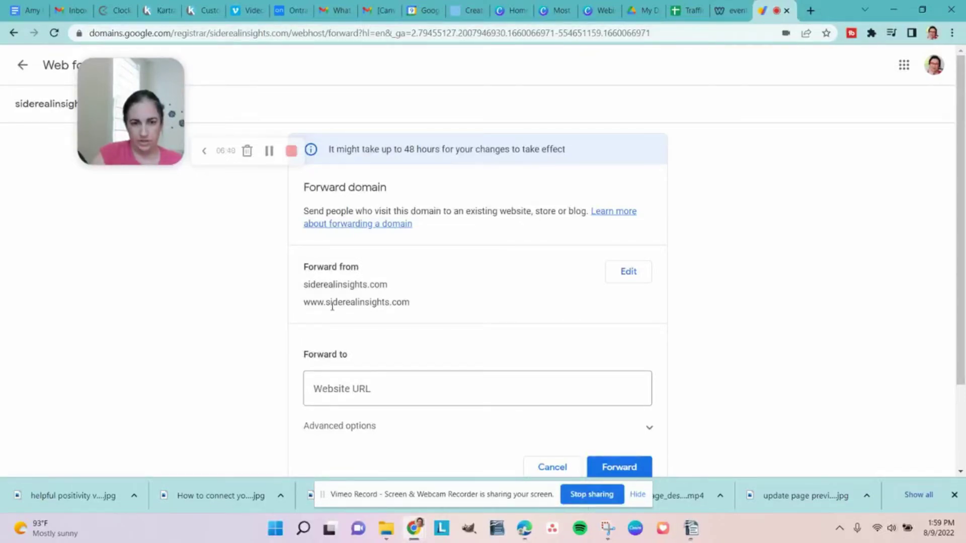
scroll(532, 252, down, 2)
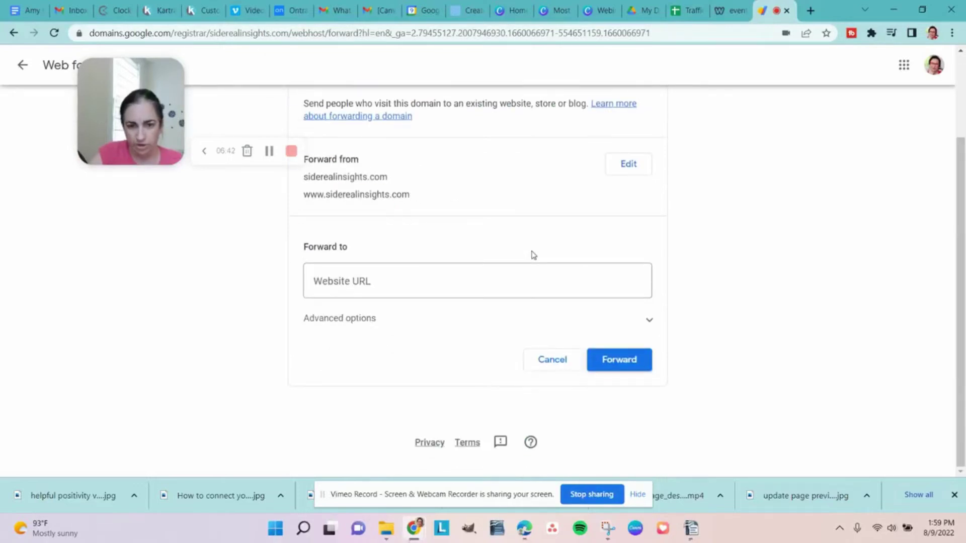
scroll(572, 277, up, 2)
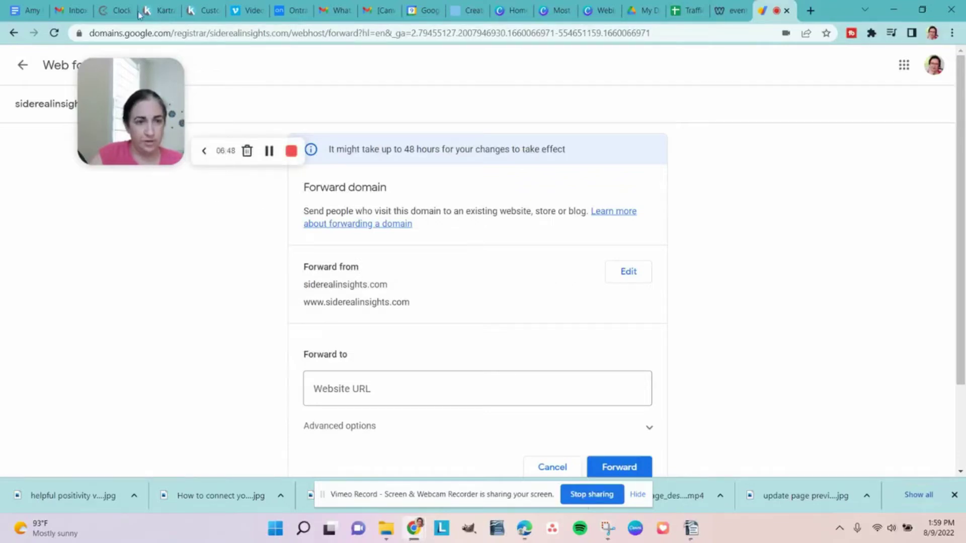
Confirm linking steps done and set the index page to Kartra page Book funnel first chapter.
click(154, 8)
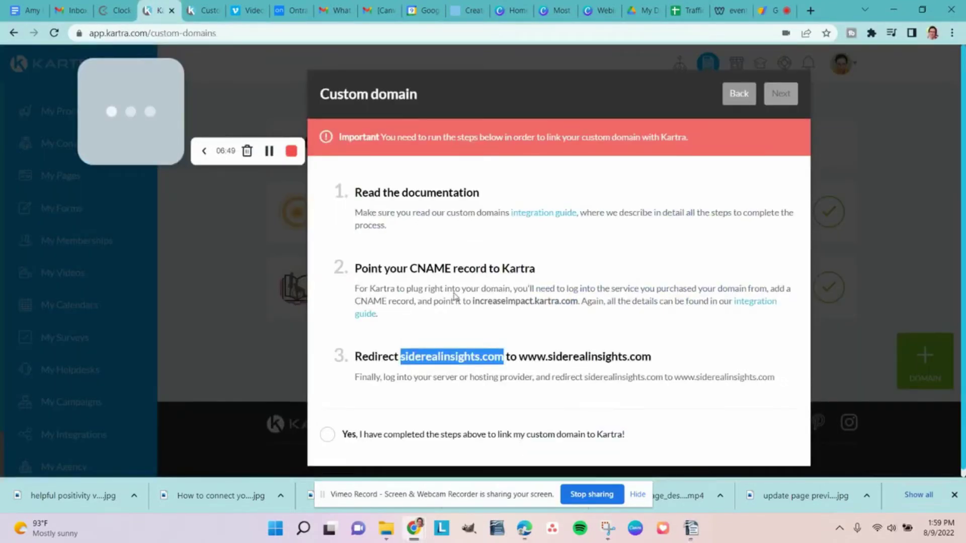
click(328, 434)
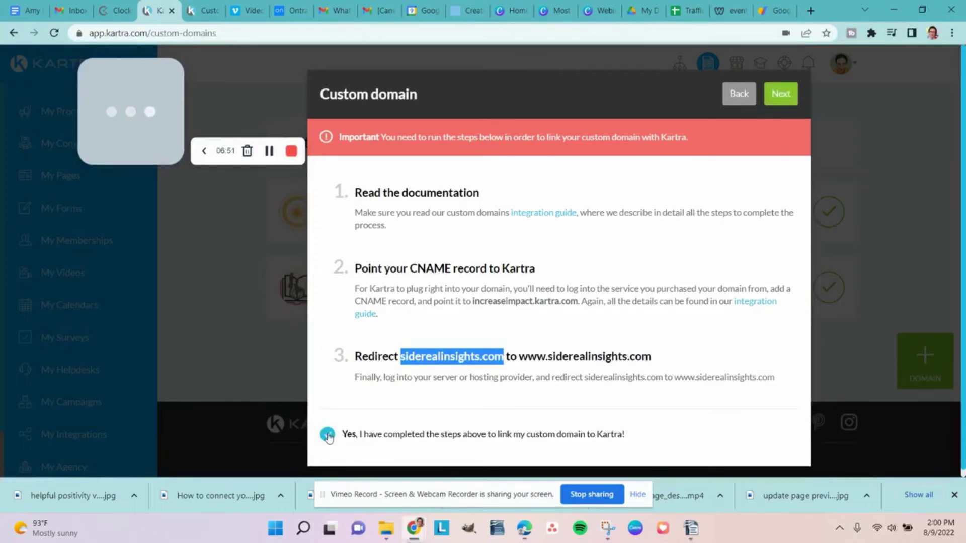
click(779, 96)
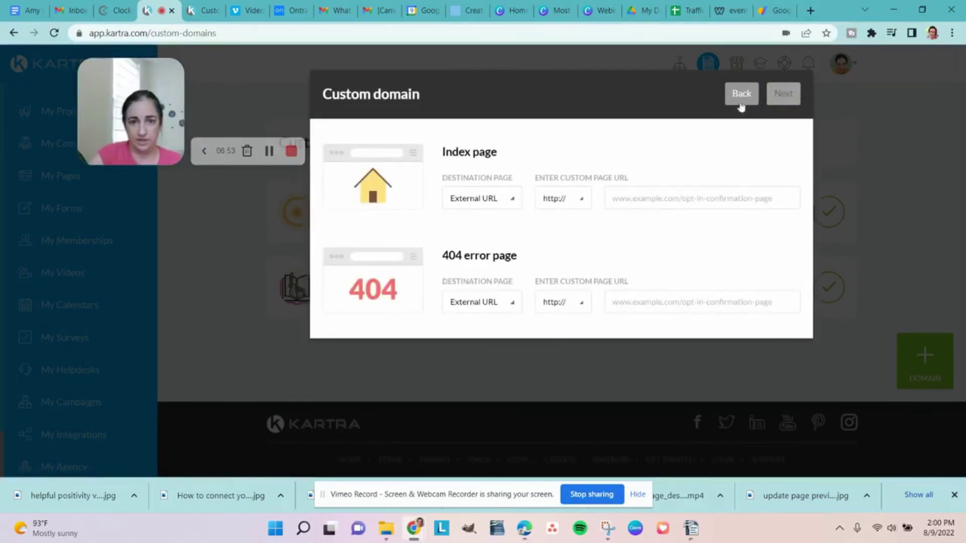
click(484, 207)
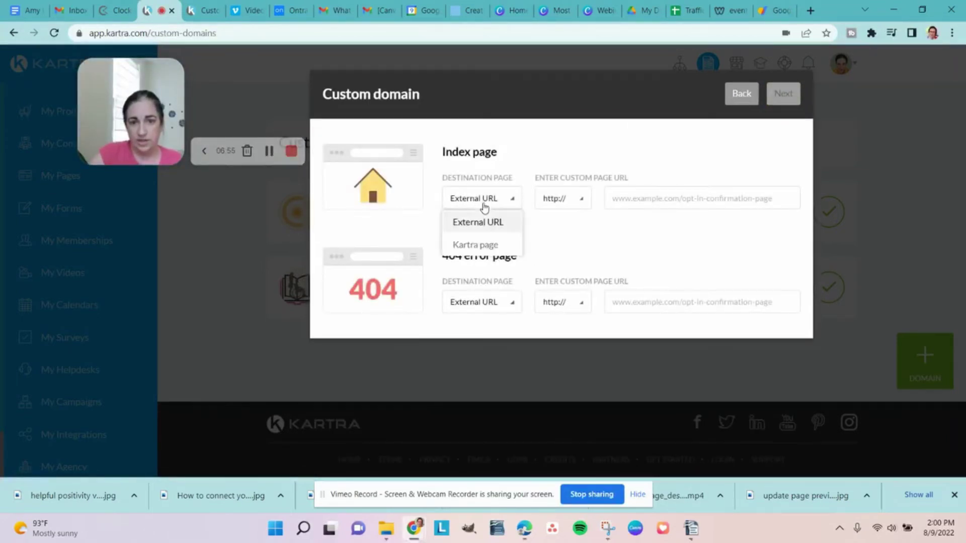
click(491, 244)
click(593, 201)
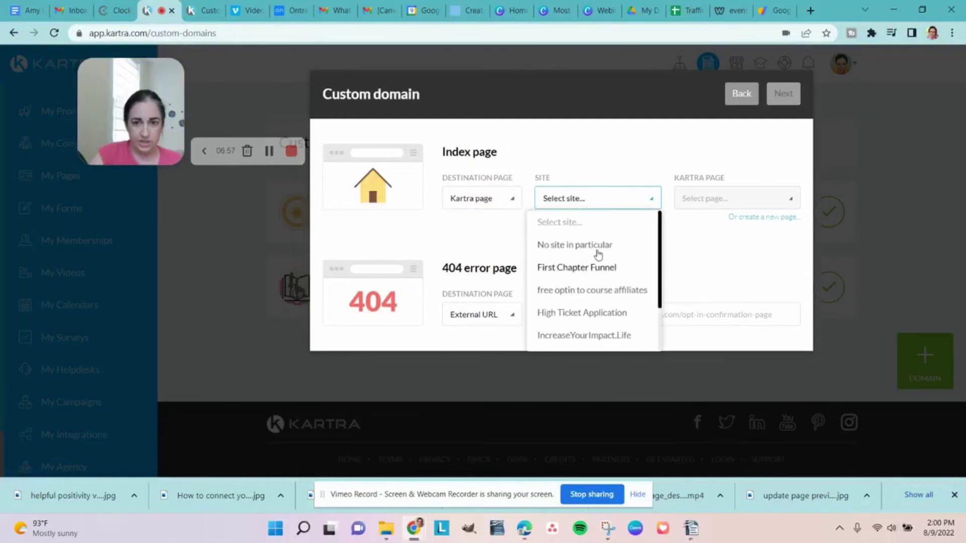
click(611, 245)
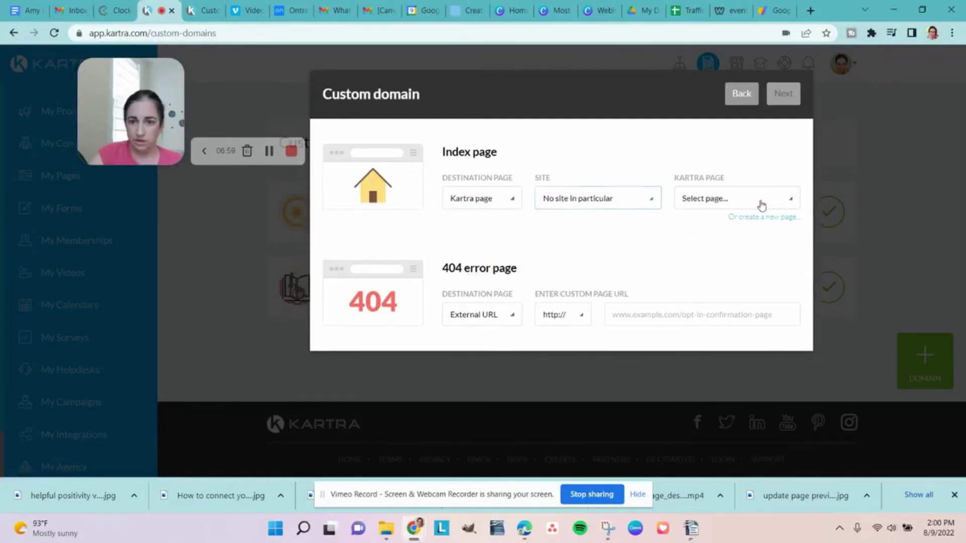
click(761, 205)
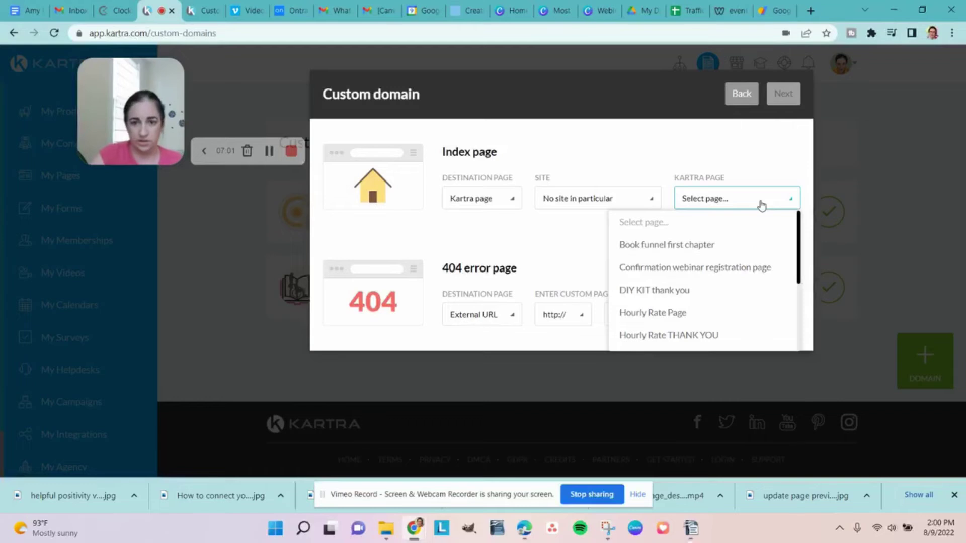
click(761, 205)
click(759, 204)
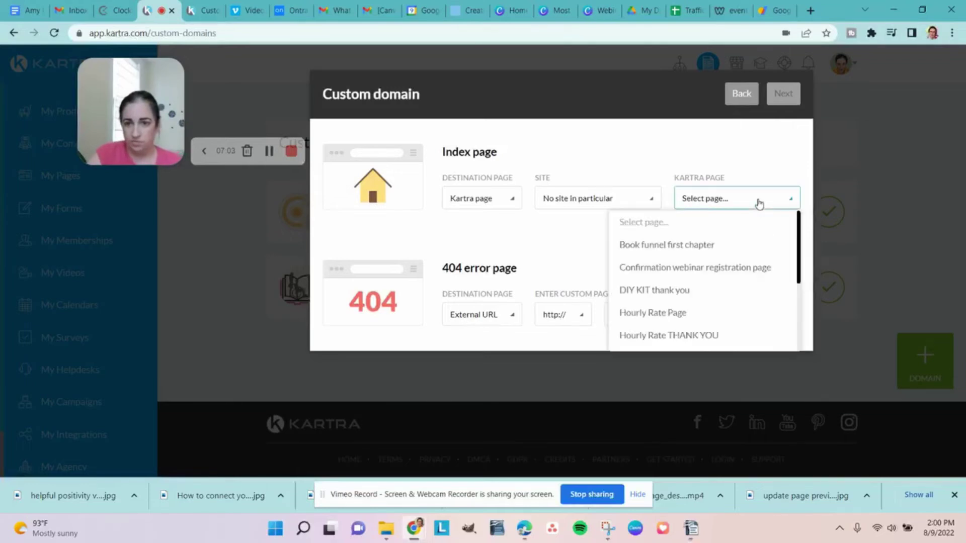
click(705, 248)
Set the 404 page to Book funnel first chapter, No site in particular, and start integration.
click(470, 316)
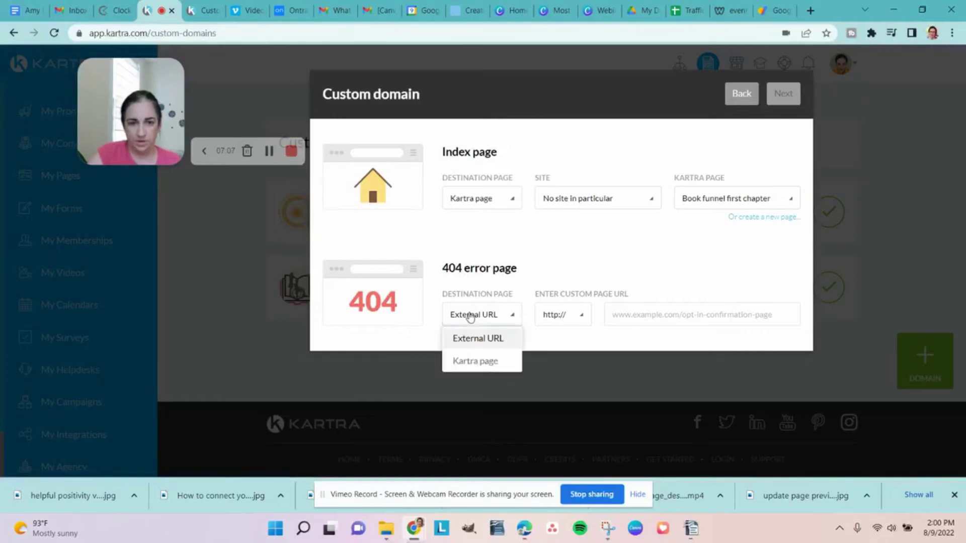
click(484, 361)
click(559, 316)
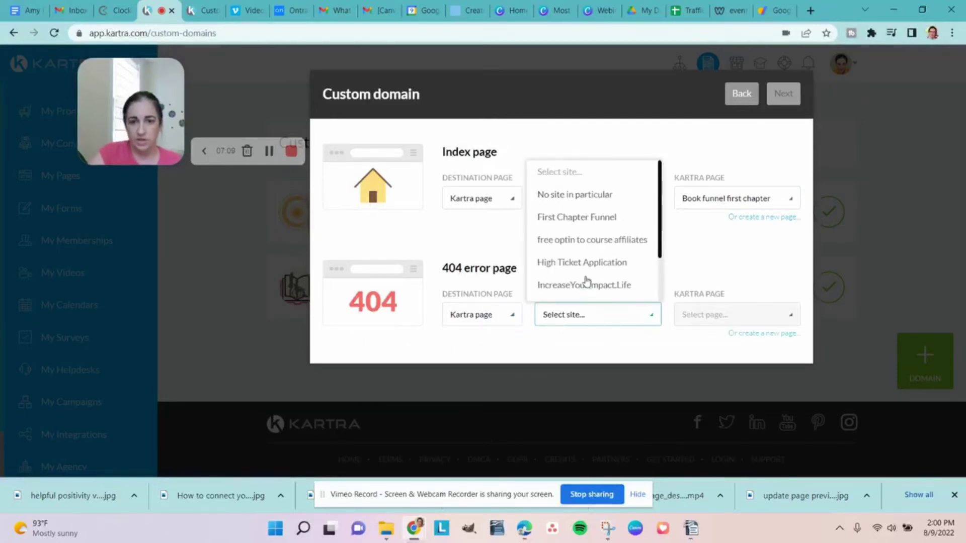
click(580, 195)
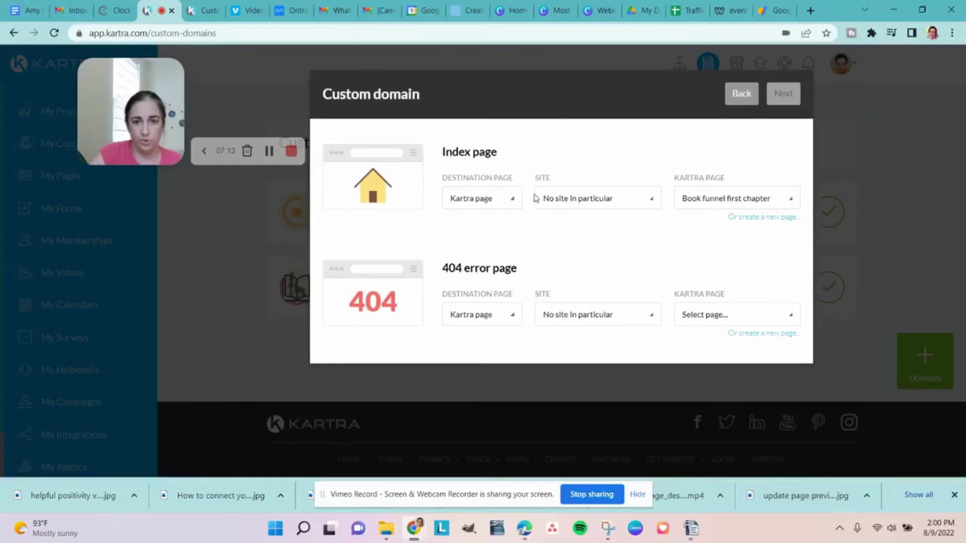
click(747, 313)
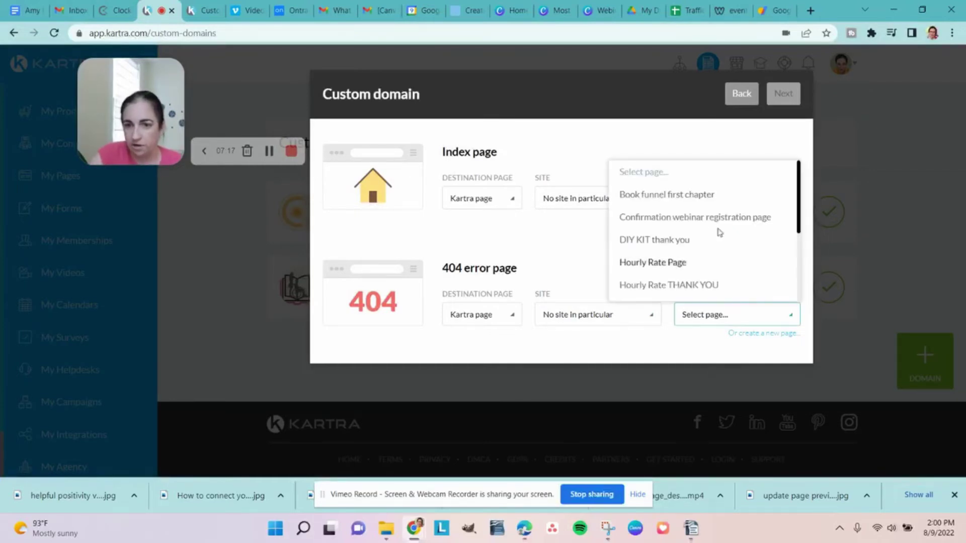
click(692, 203)
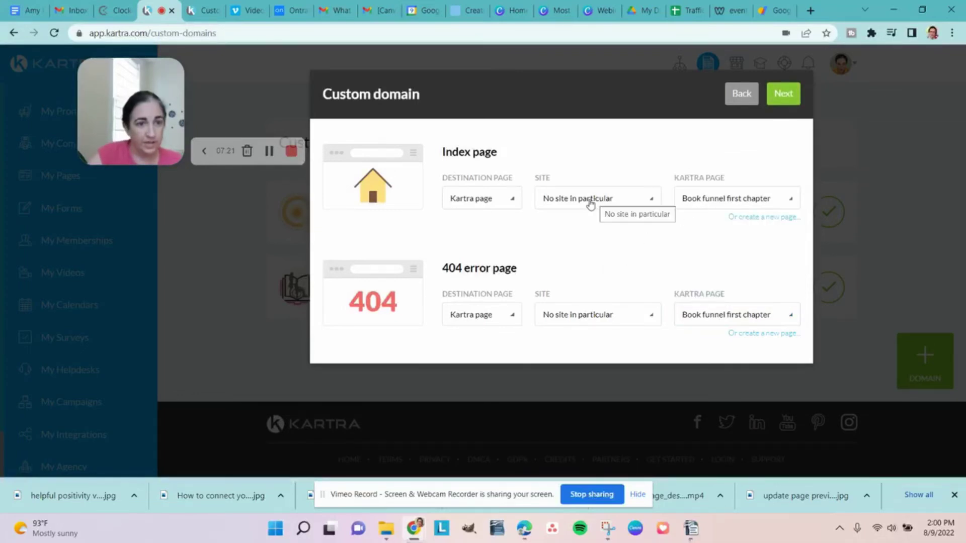
click(779, 98)
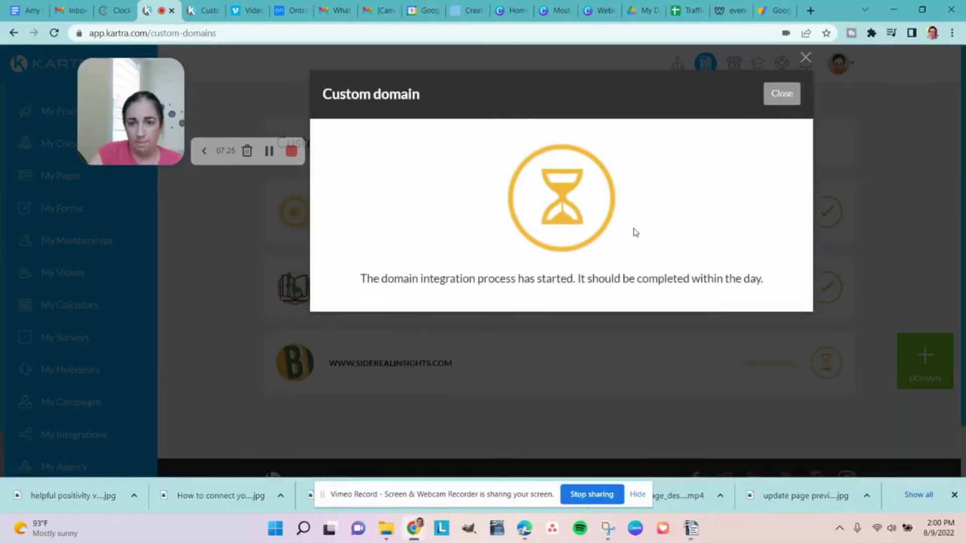
click(794, 98)
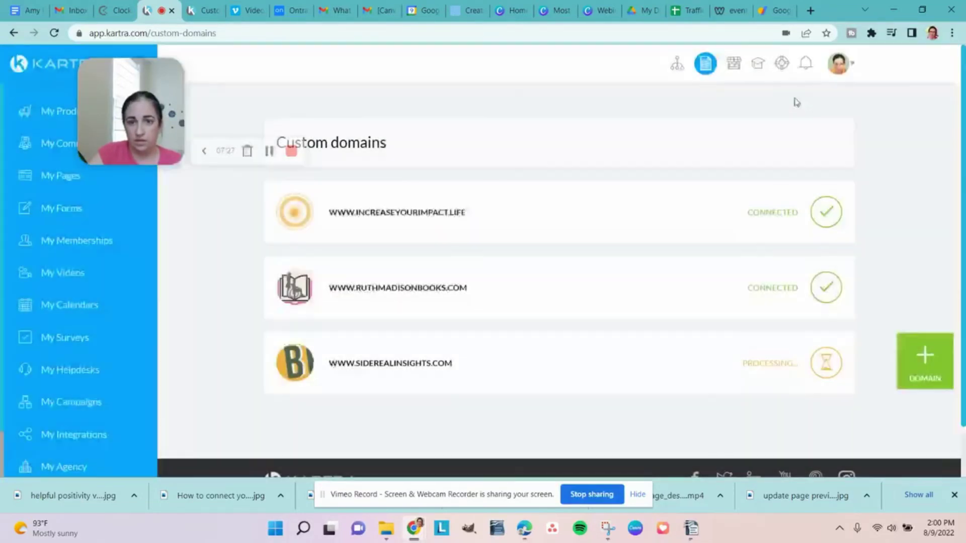
mouse_move(304, 386)
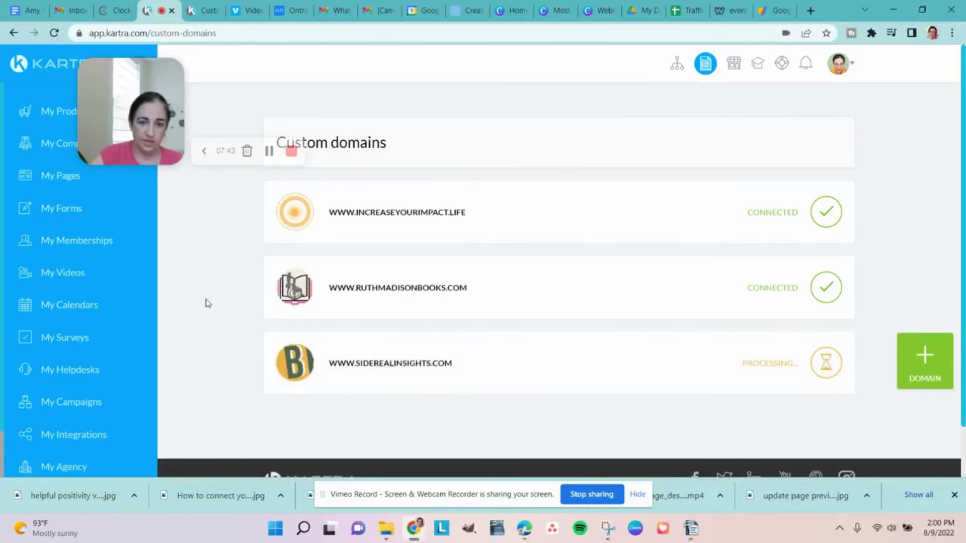
mouse_move(500, 363)
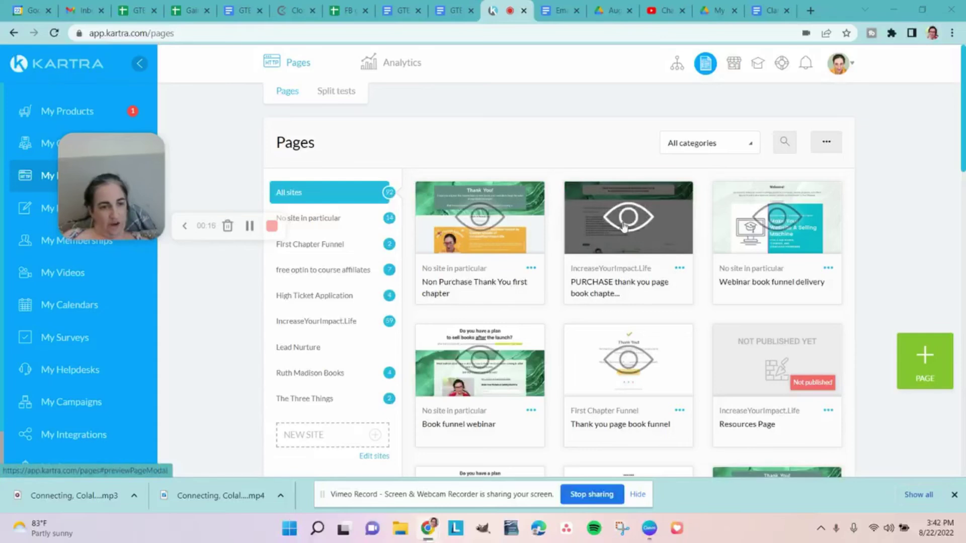
Open Get code or link for the first thank you page card, backing out of an accidental Edit.
click(531, 268)
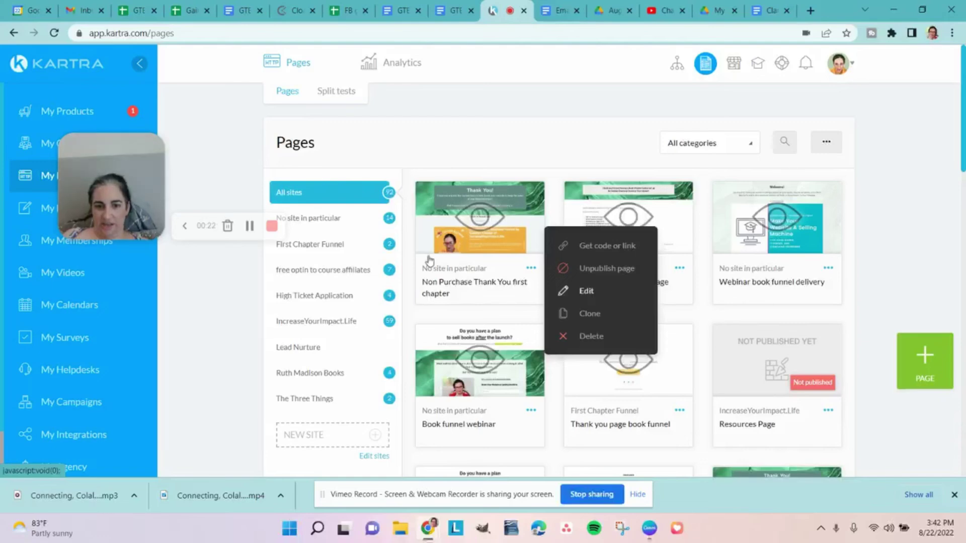
click(491, 255)
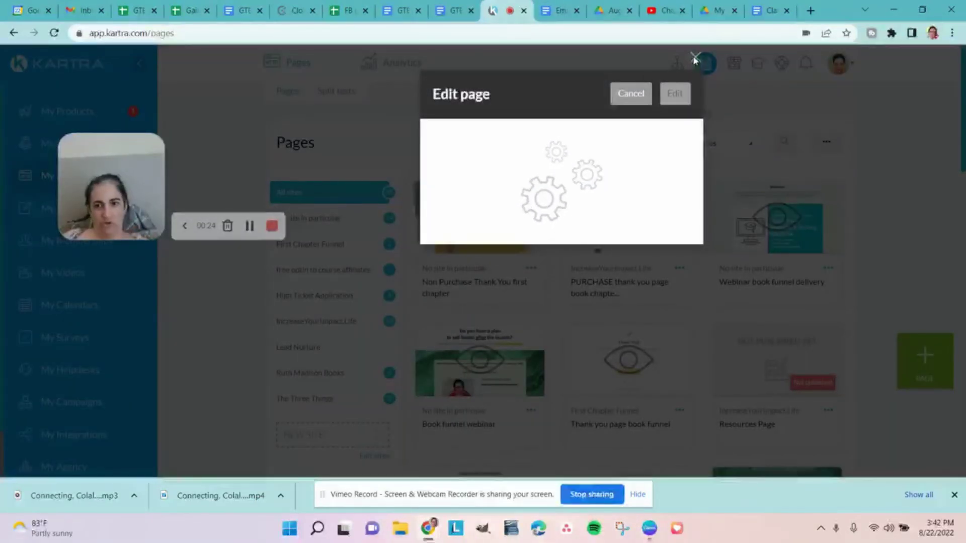
click(696, 58)
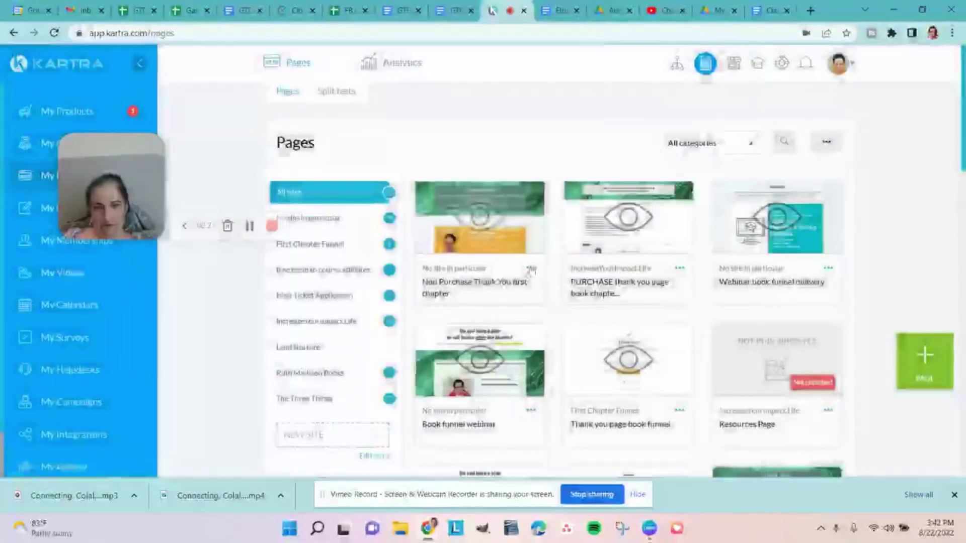
click(530, 269)
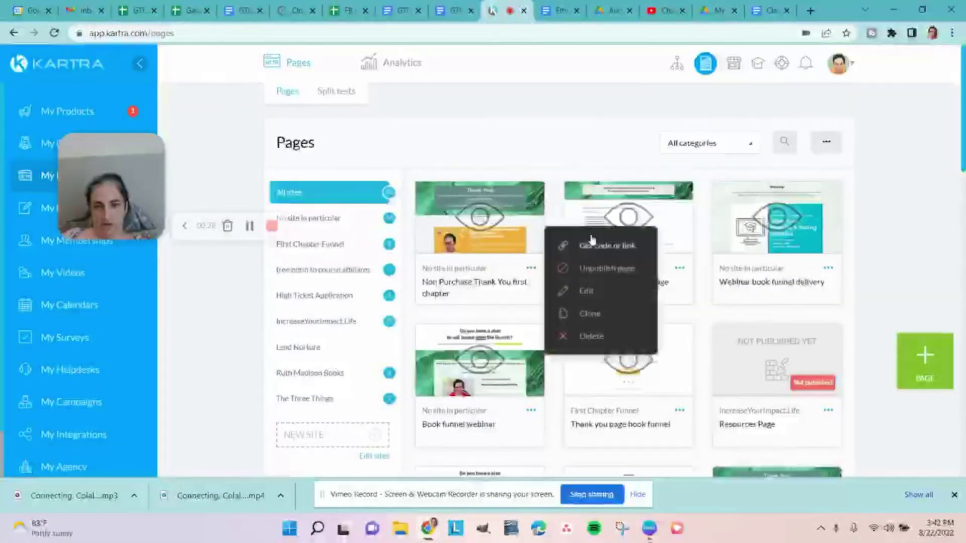
click(596, 246)
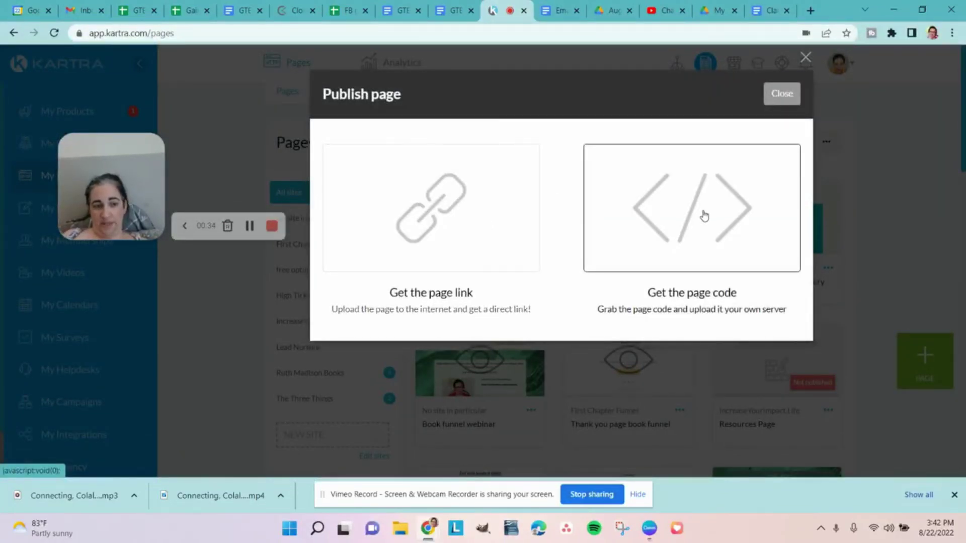
click(703, 216)
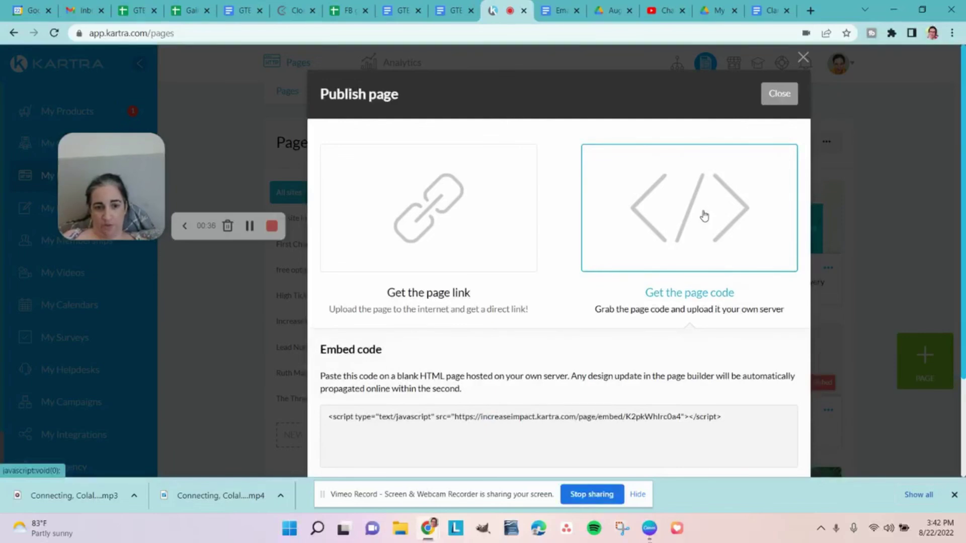
click(523, 190)
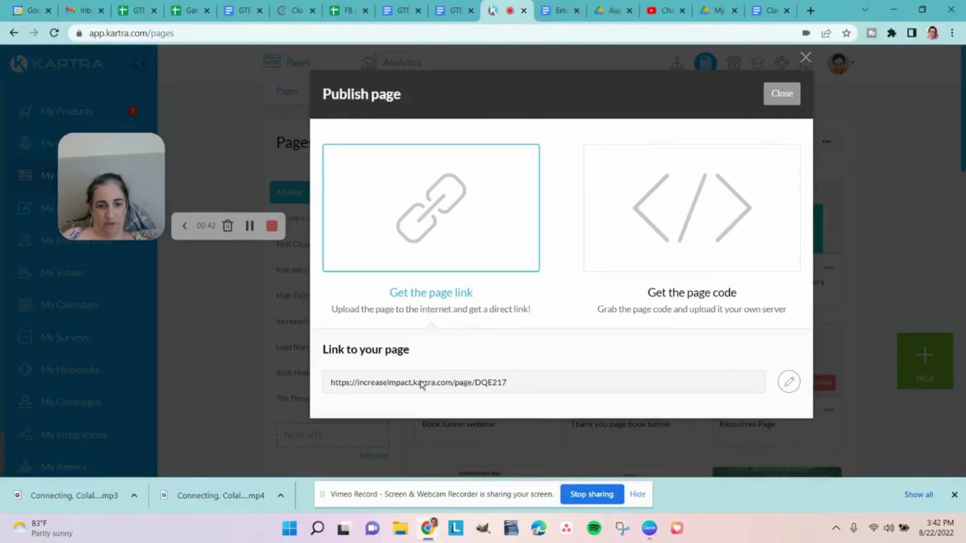
click(789, 381)
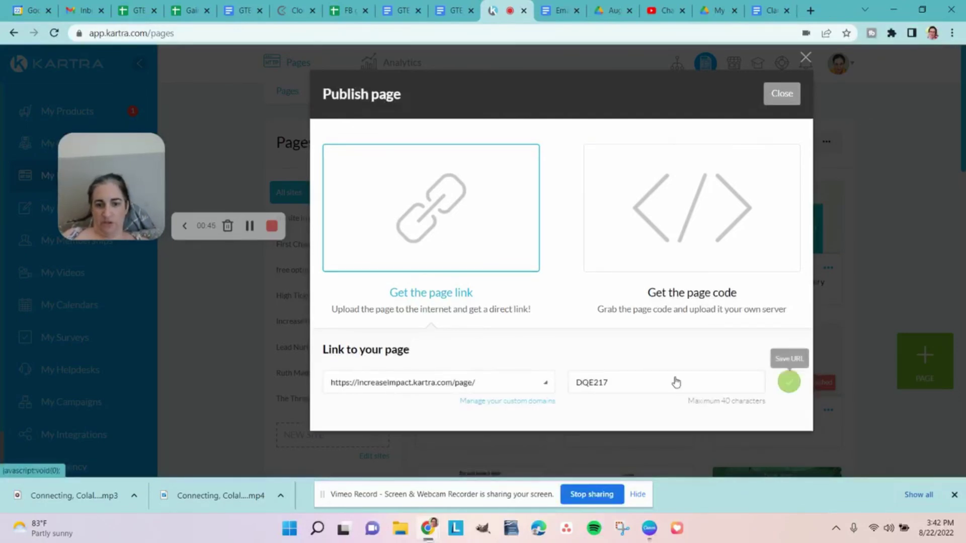
click(408, 388)
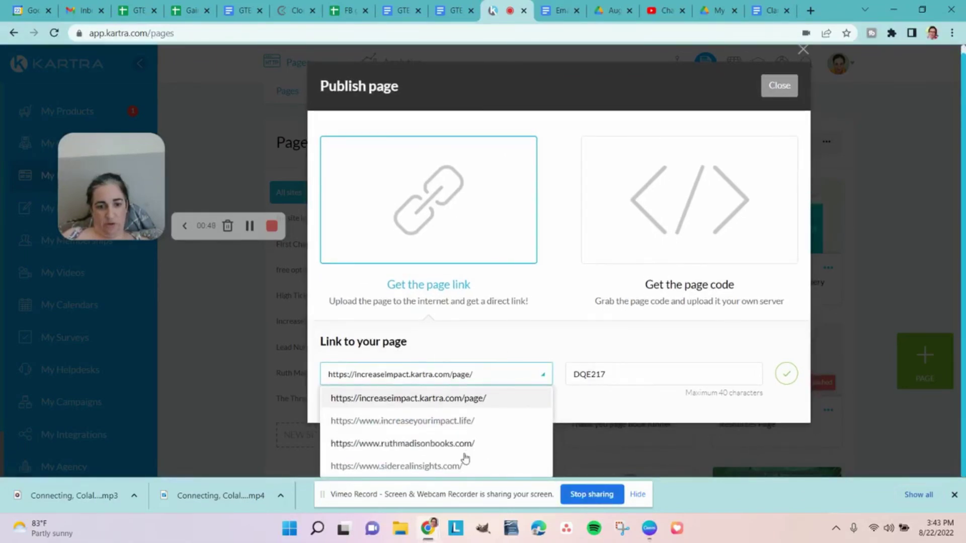
click(433, 469)
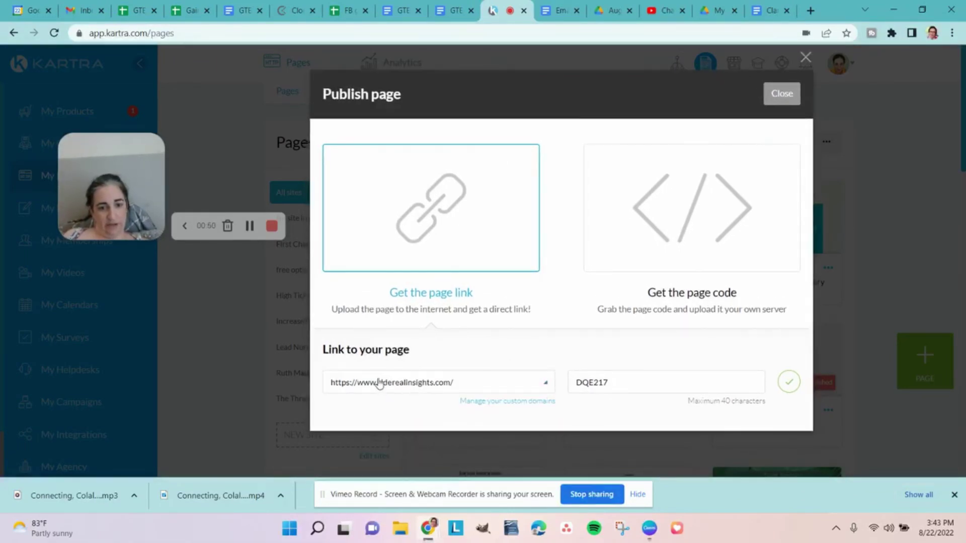
double_click(599, 381)
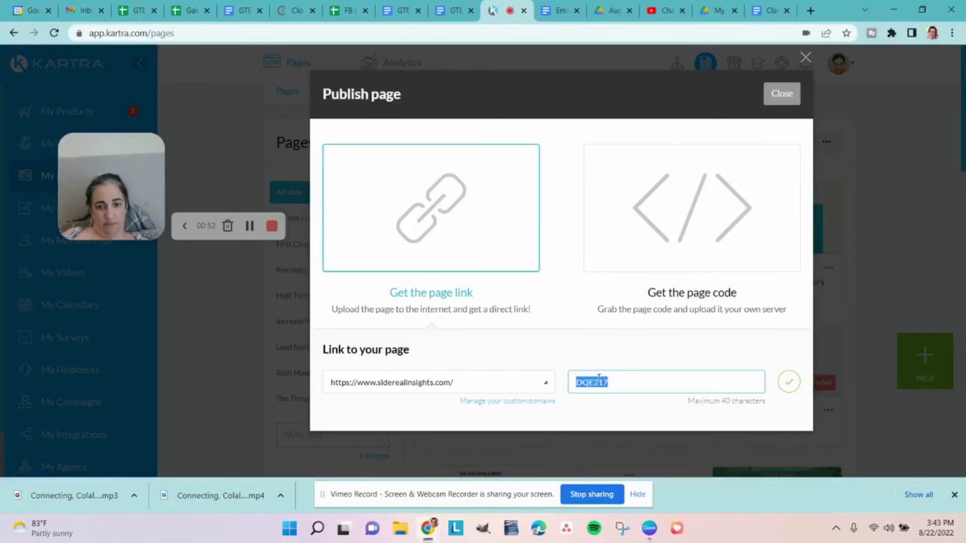
text(blank)
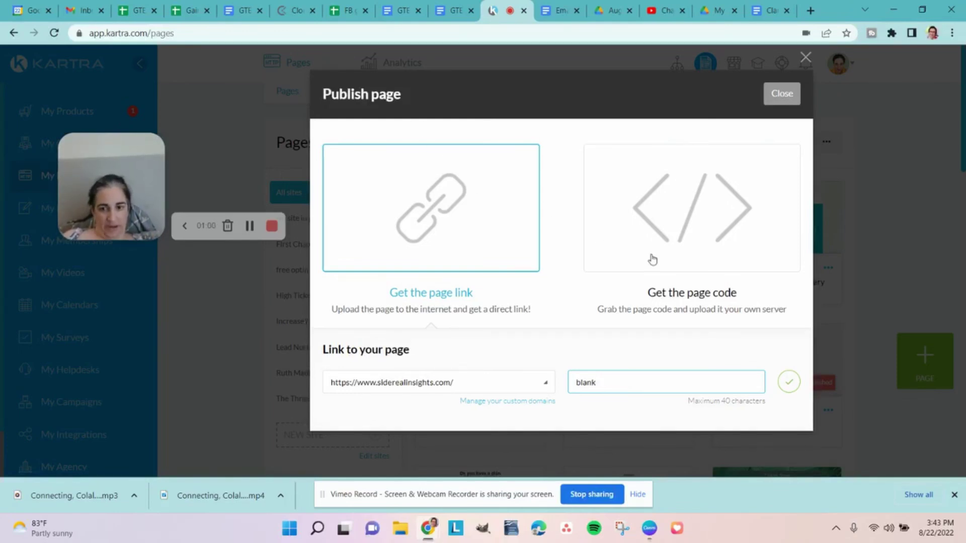
click(806, 57)
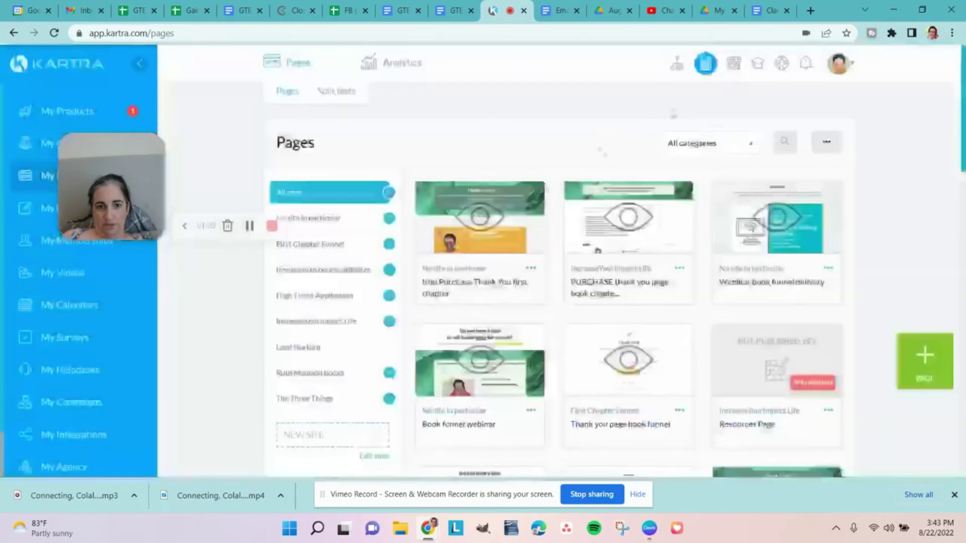
click(531, 268)
click(610, 248)
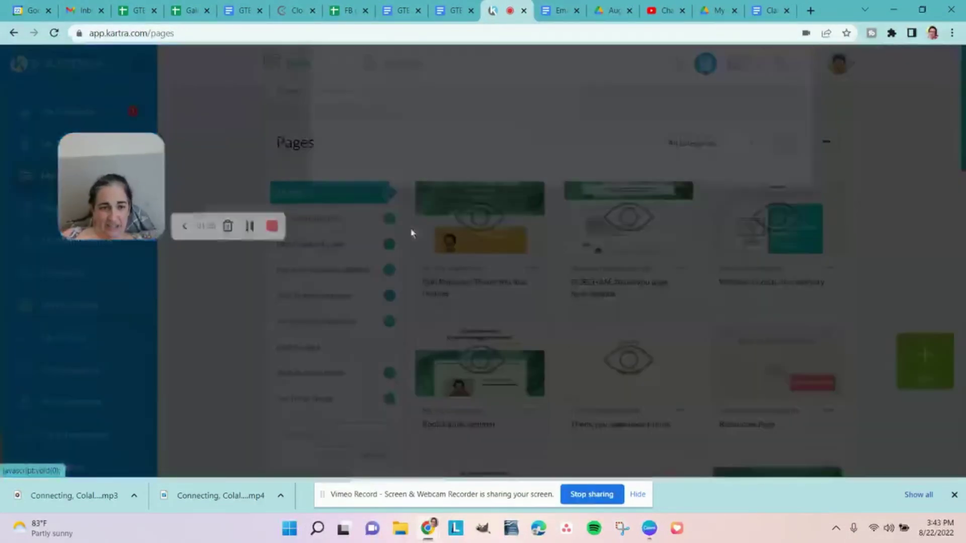
click(415, 181)
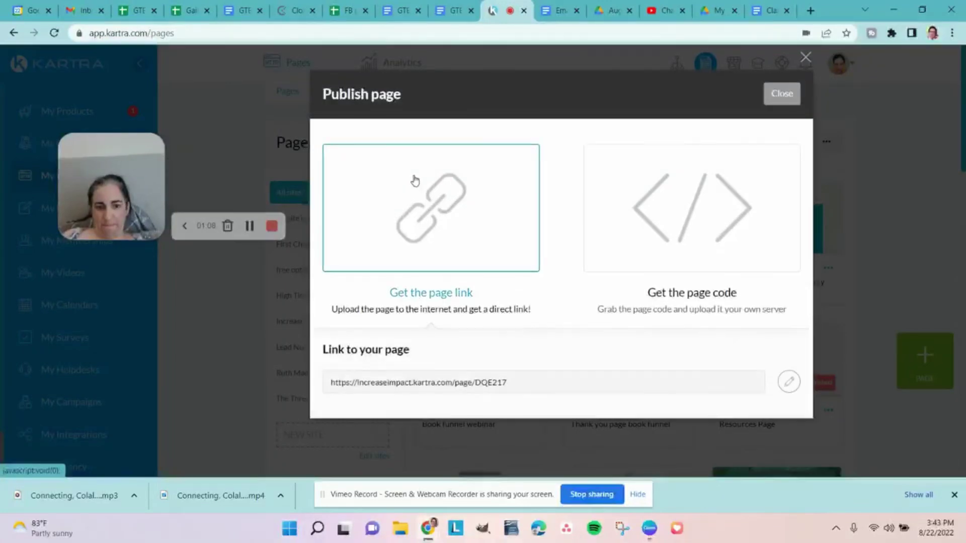